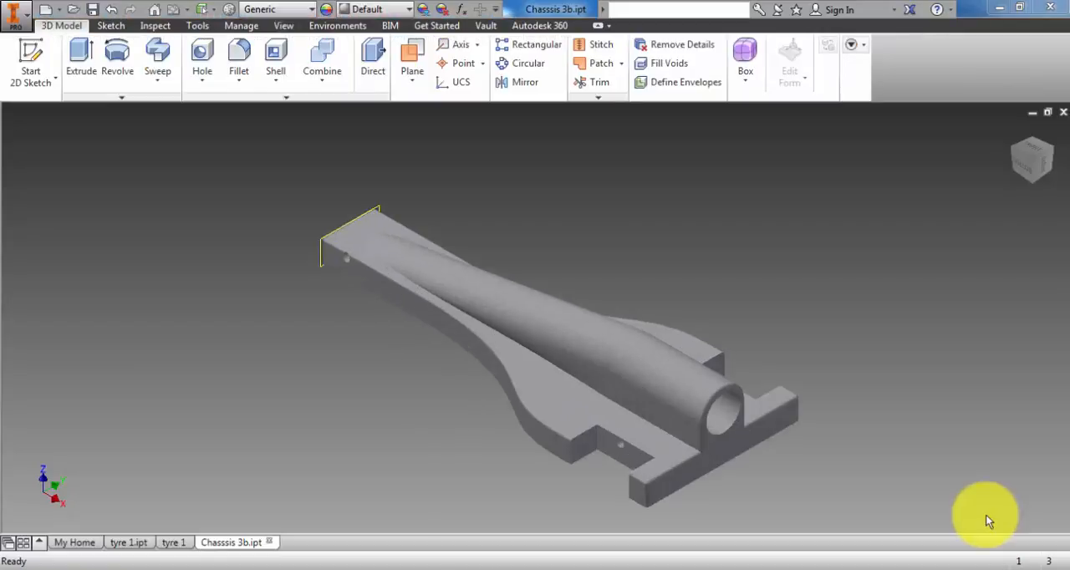
- Start a 2D sketch on the chassis end face that surrounds the open end of the tube bore
left_click(736, 433)
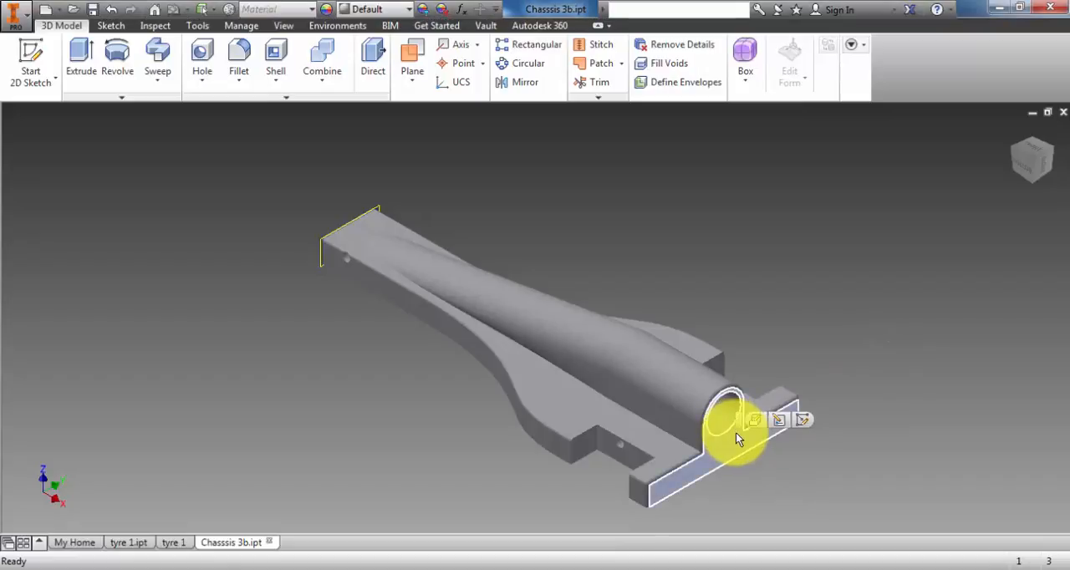
left_click(805, 423)
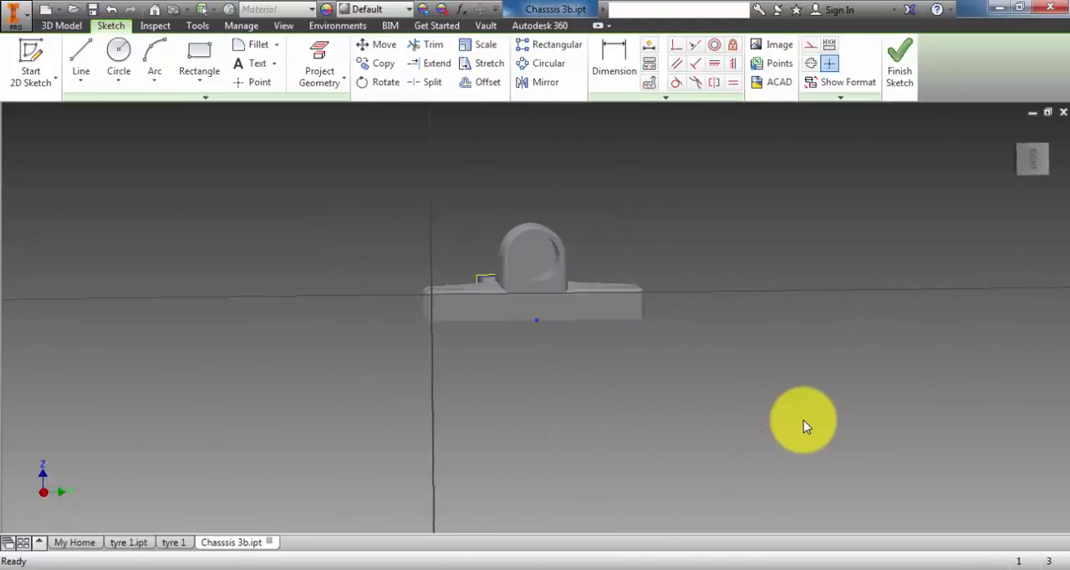
scroll(539, 303, "down", 1)
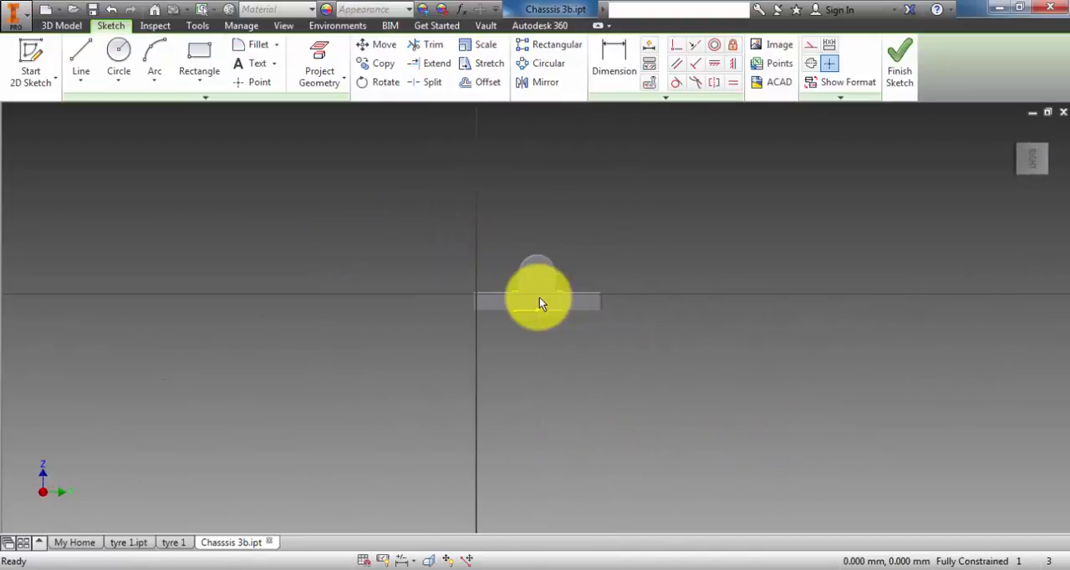
scroll(530, 214, "down", 4)
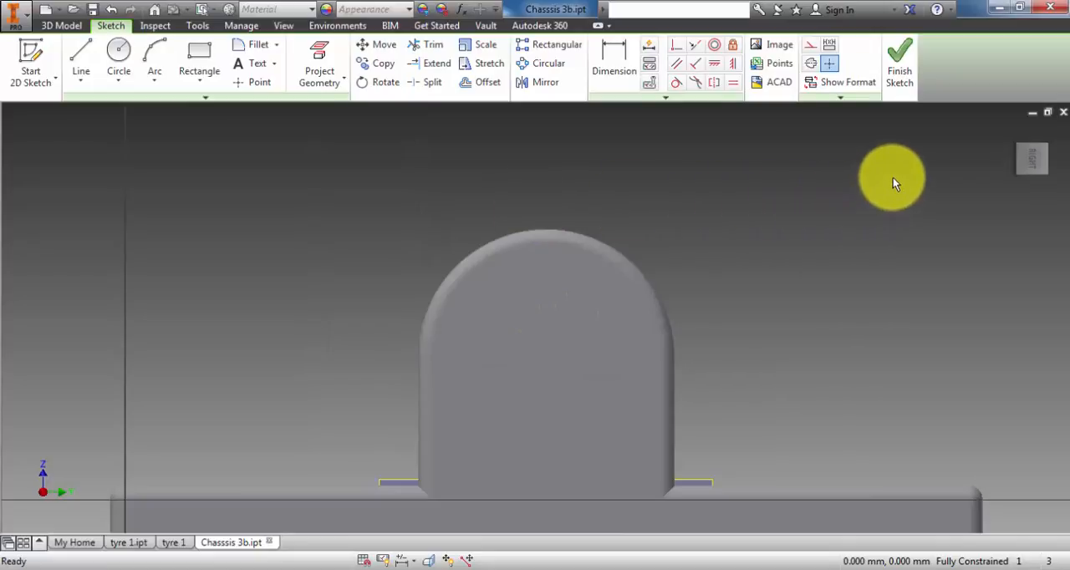
- Draw a circle of 21 mm diameter around the bore, centred near the middle of the opening
left_click(284, 26)
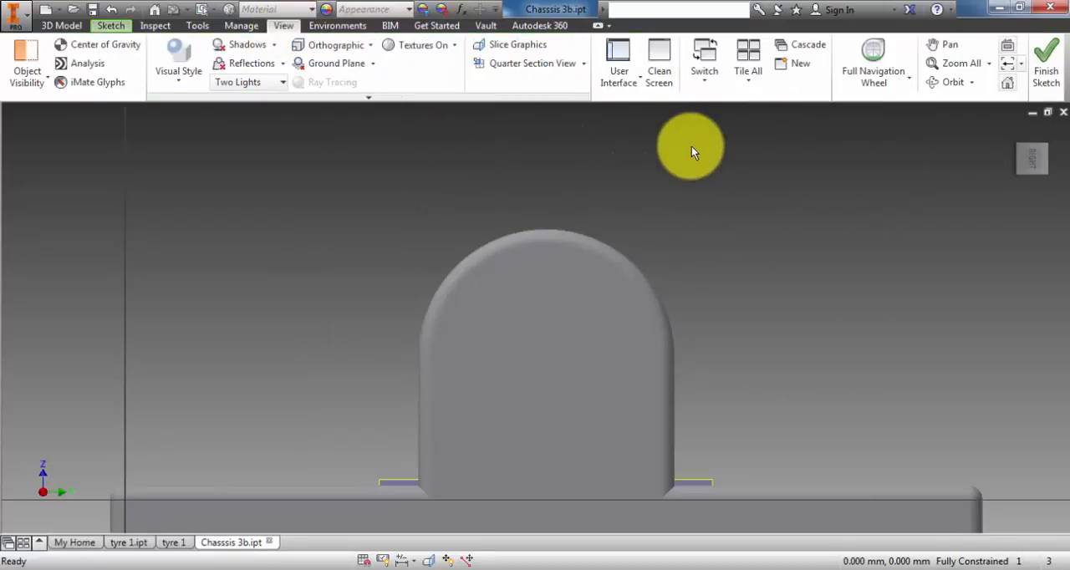
left_click(909, 80)
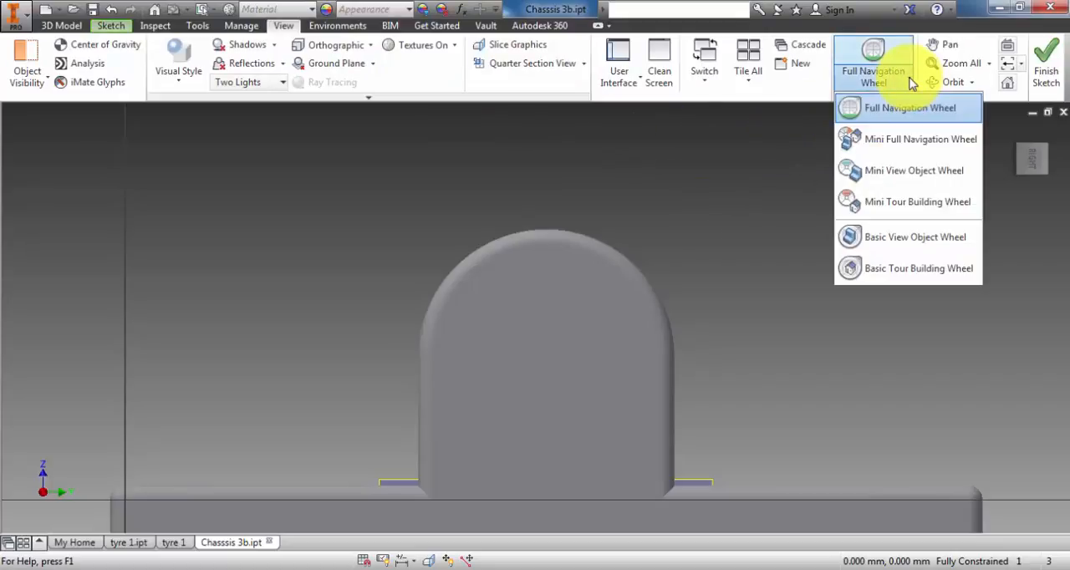
left_click(871, 114)
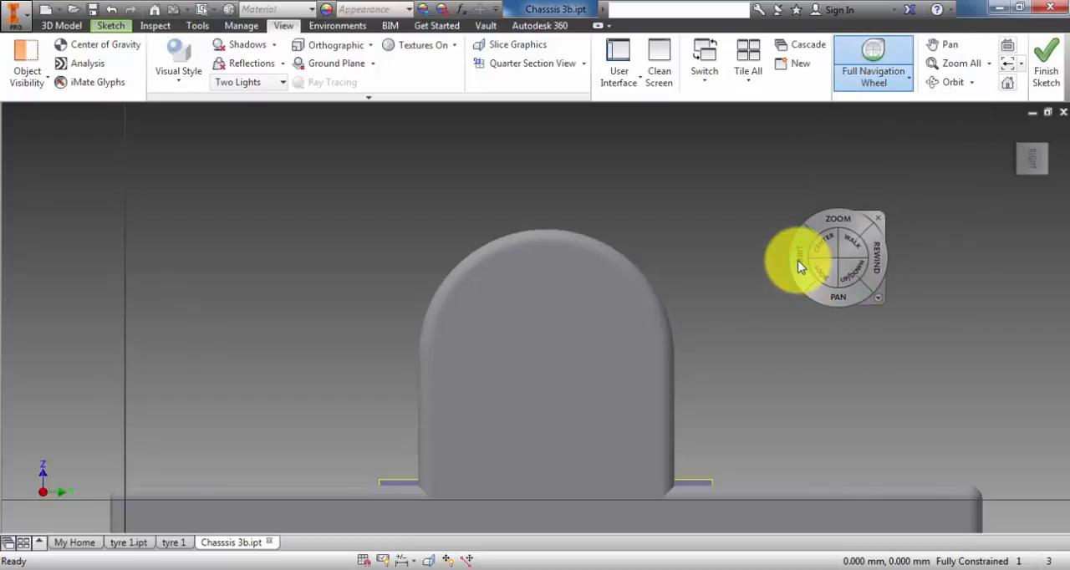
left_click_drag(799, 266, 806, 259)
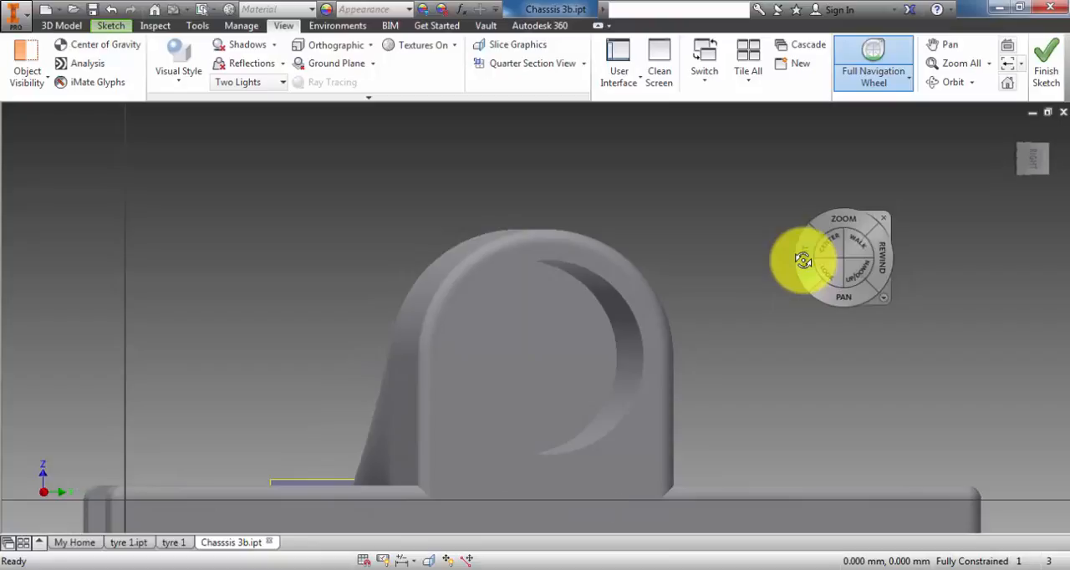
left_click(885, 223)
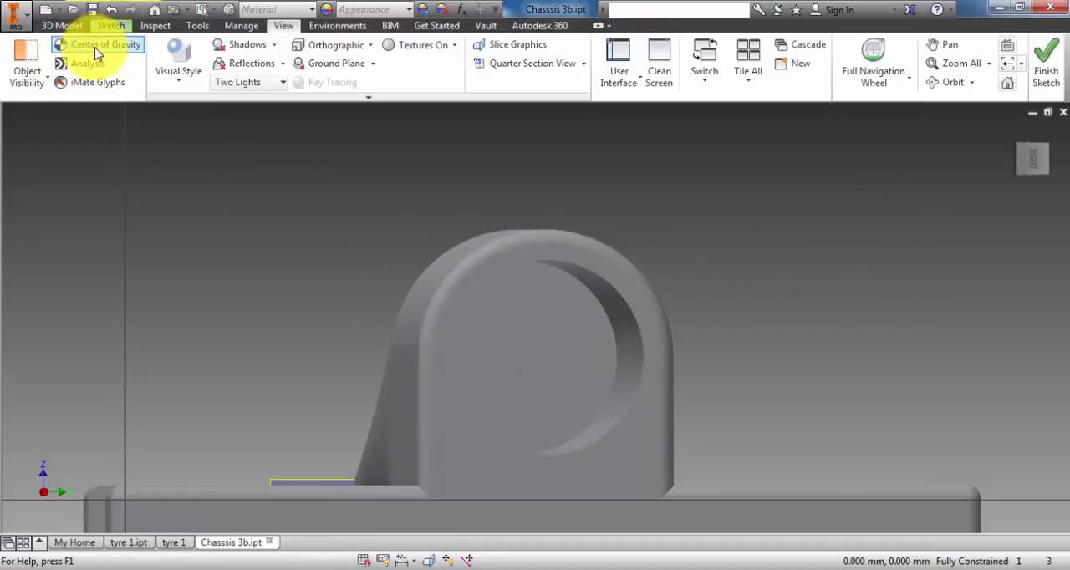
left_click(111, 25)
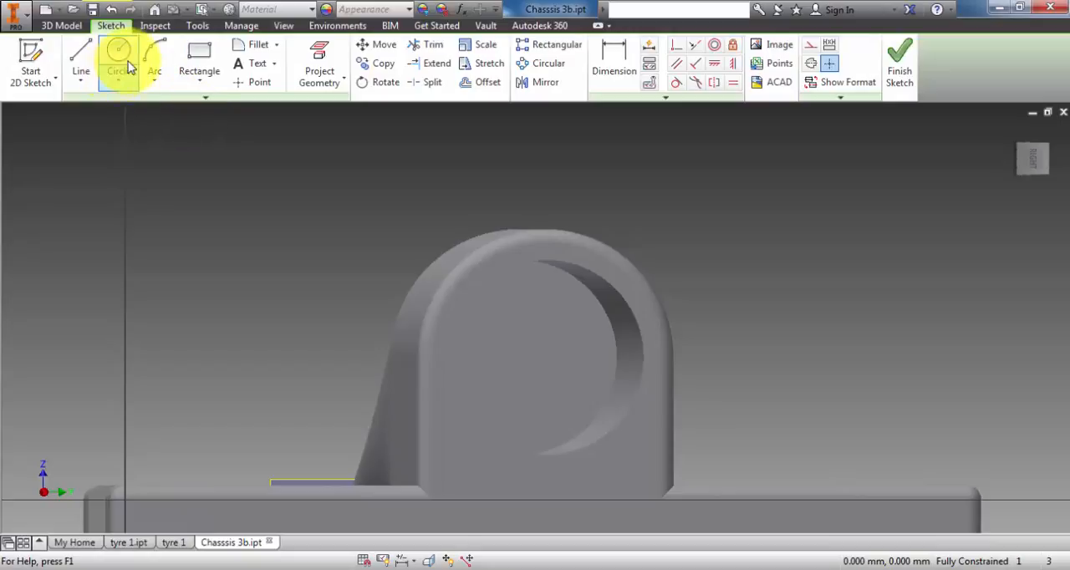
left_click(122, 49)
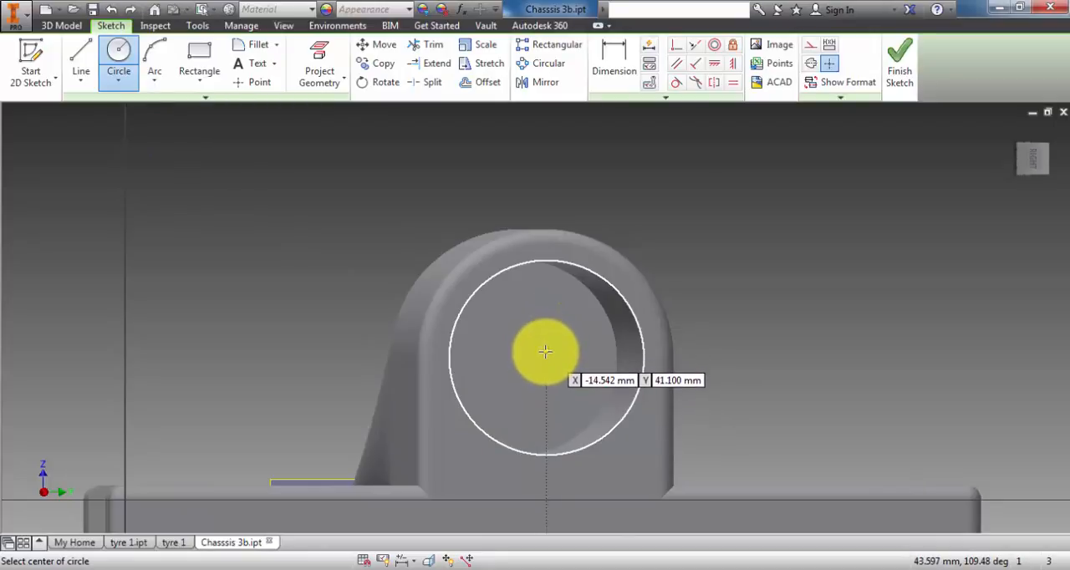
left_click(547, 353)
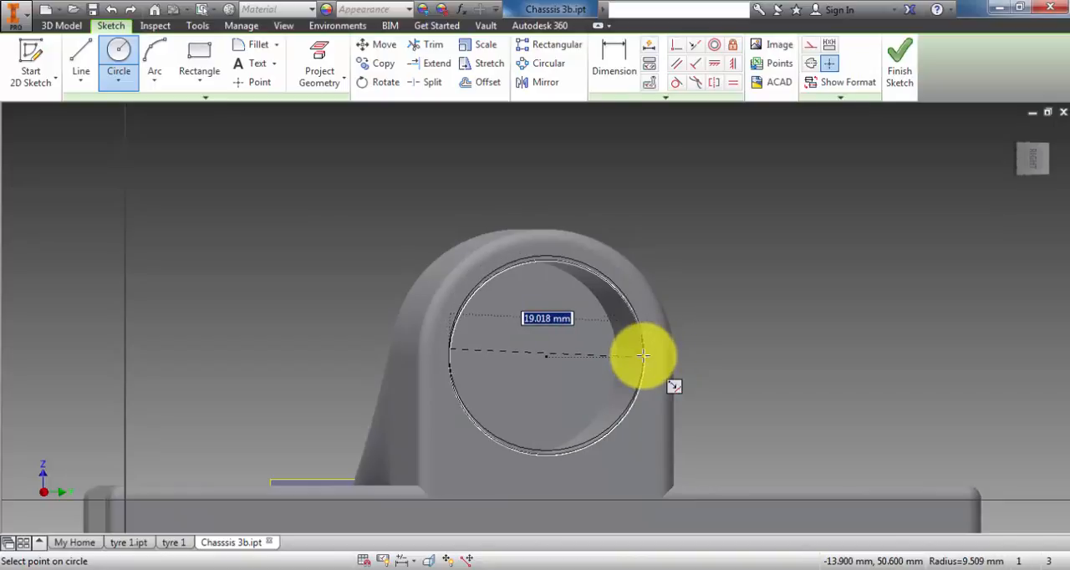
type("21")
key("Return")
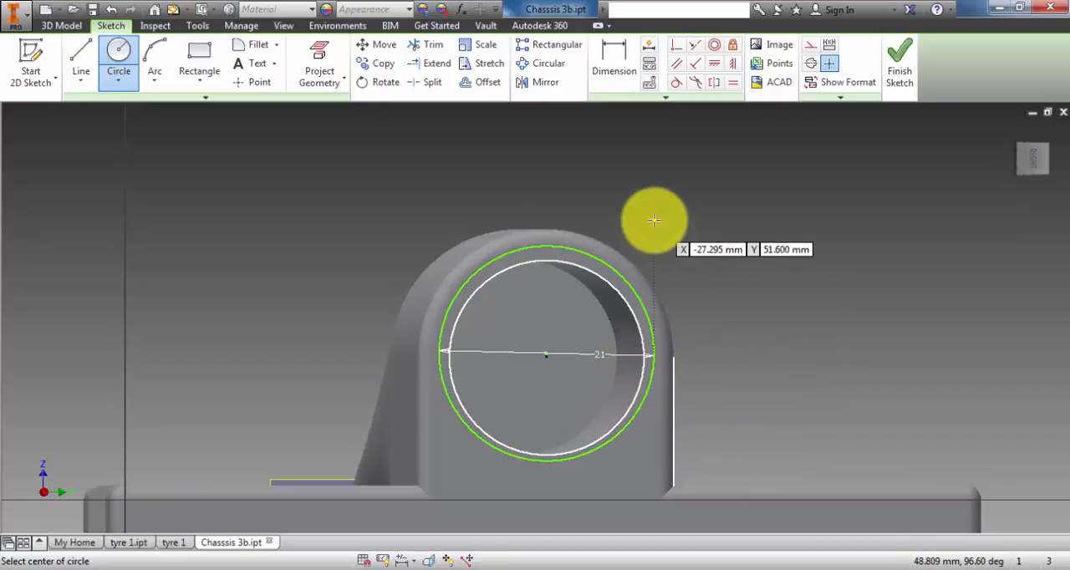
- Make the 21 mm circle concentric with the bore's circular edge
left_click(717, 51)
left_click(716, 48)
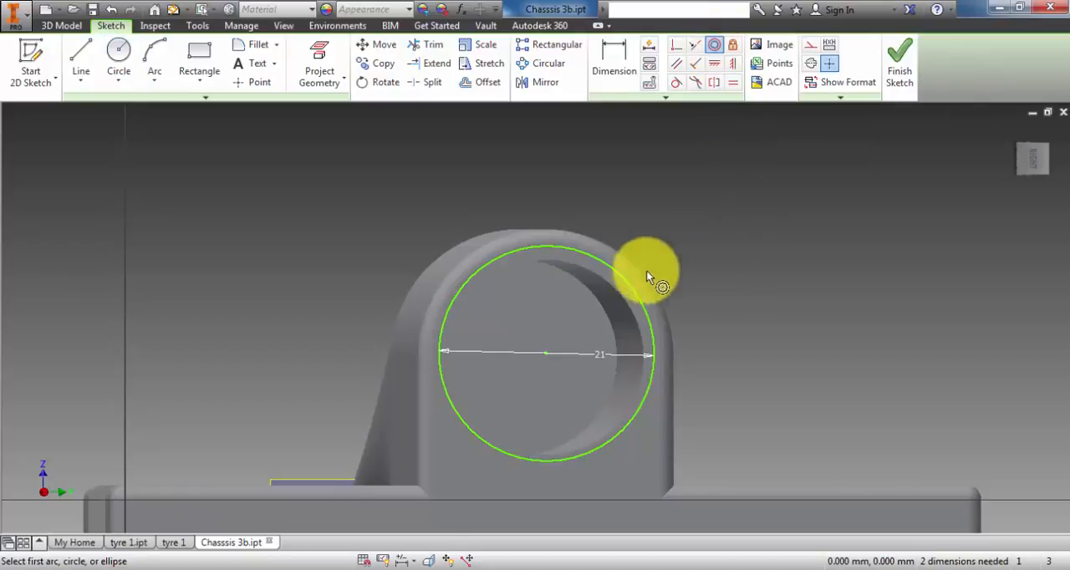
left_click(559, 266)
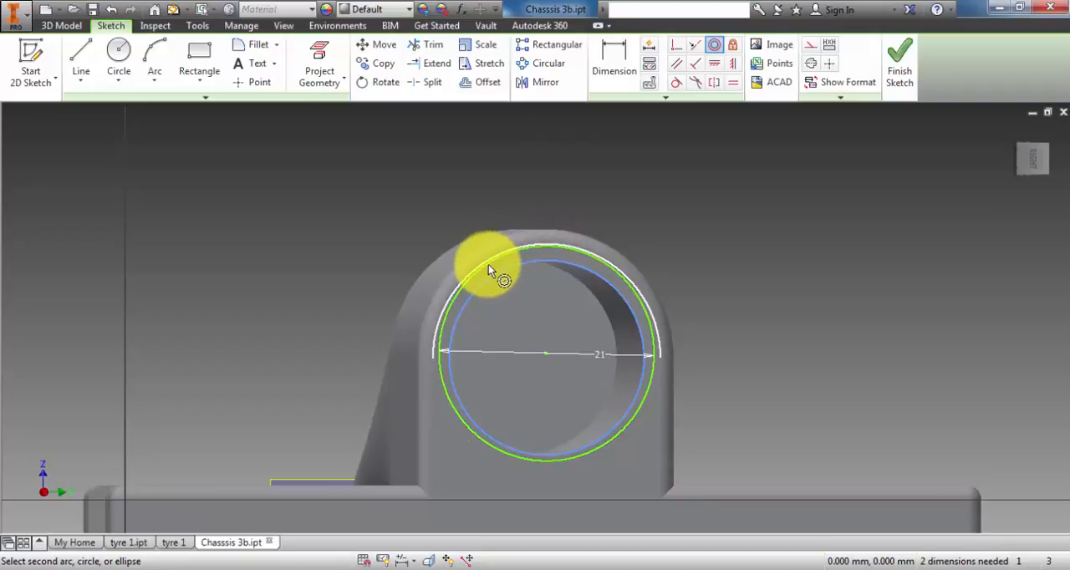
left_click(443, 379)
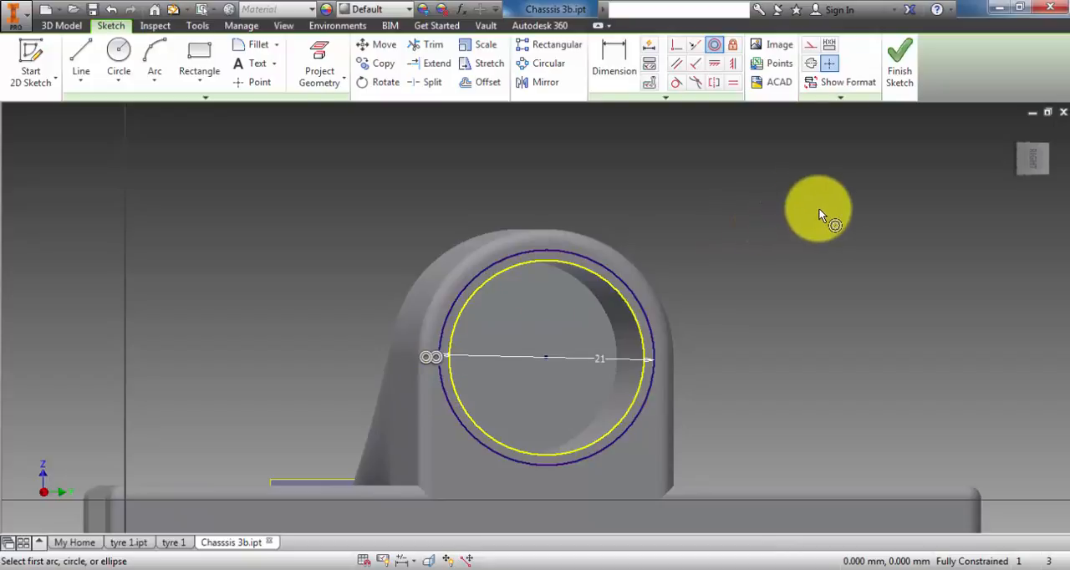
- Sketch a rectangle about 36 by 17 mm over the tube's upper half, its lower edge level with the circle's centre
left_click(199, 51)
left_click(369, 185)
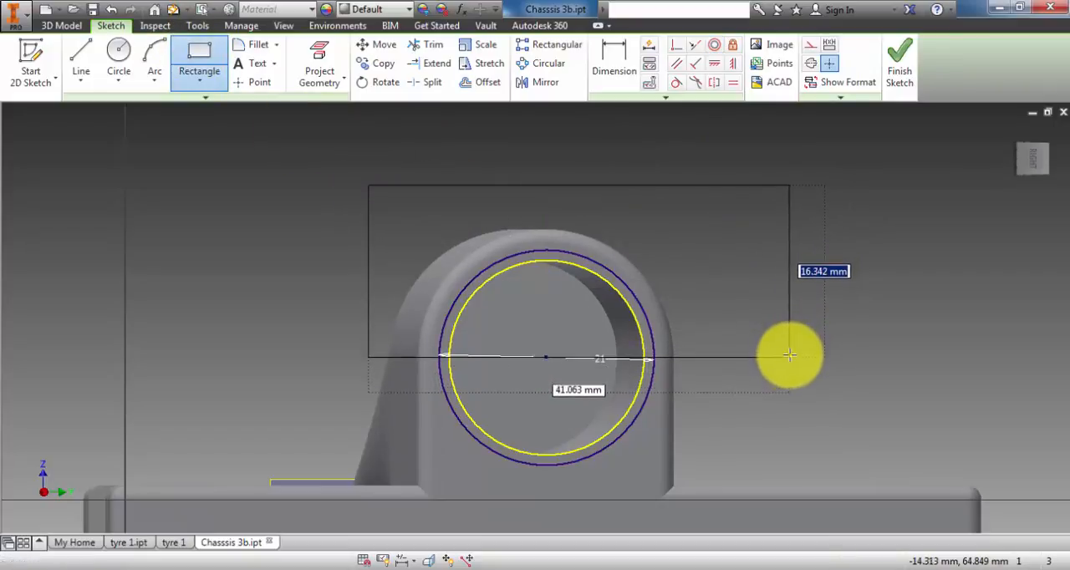
left_click(734, 360)
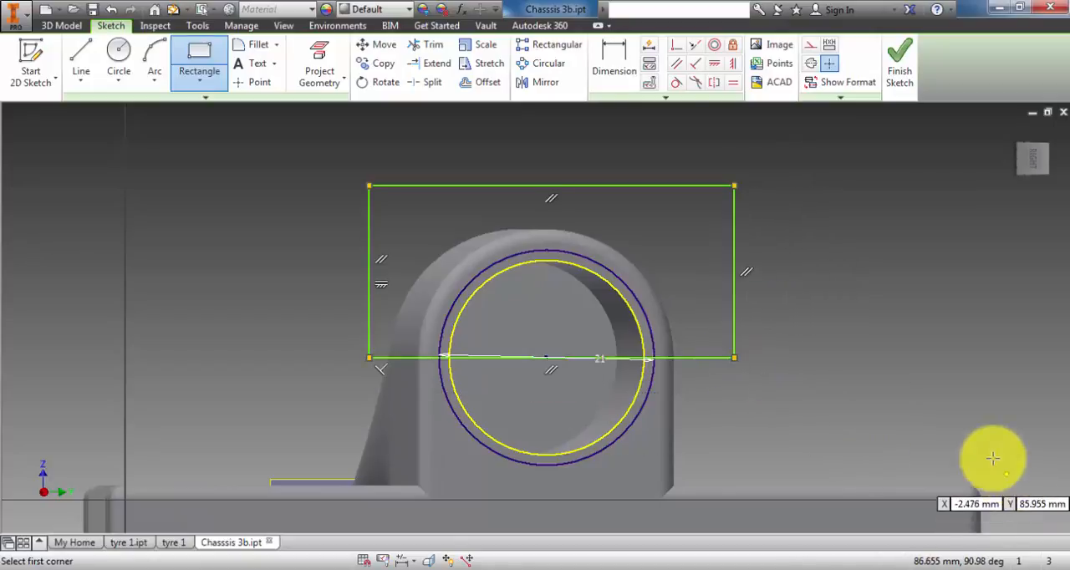
- Trim the 21 mm circle's lower half and the rectangle's edge across the bore, and finish the sketch
left_click(430, 45)
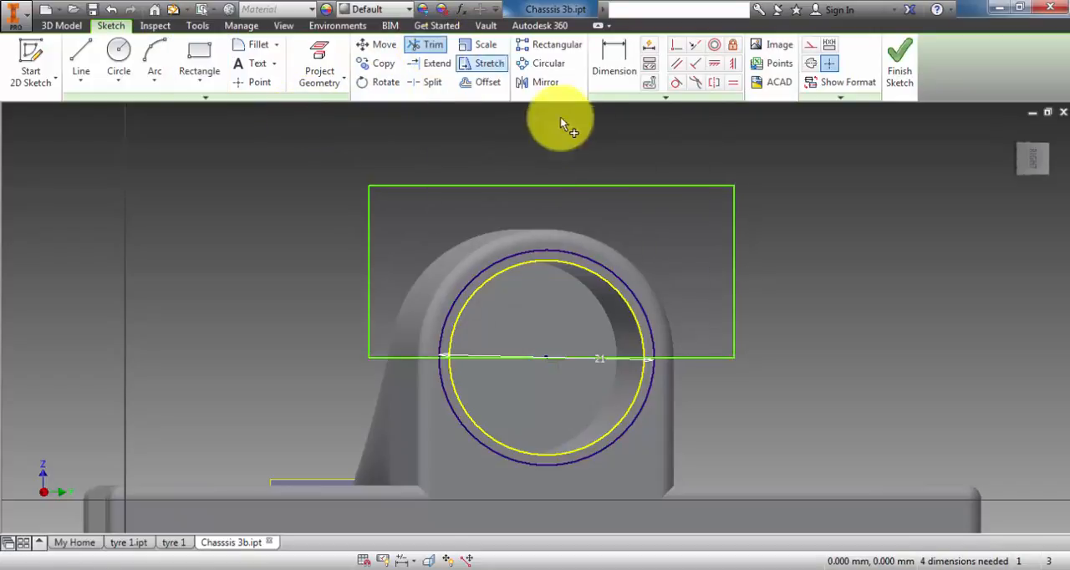
left_click(587, 464)
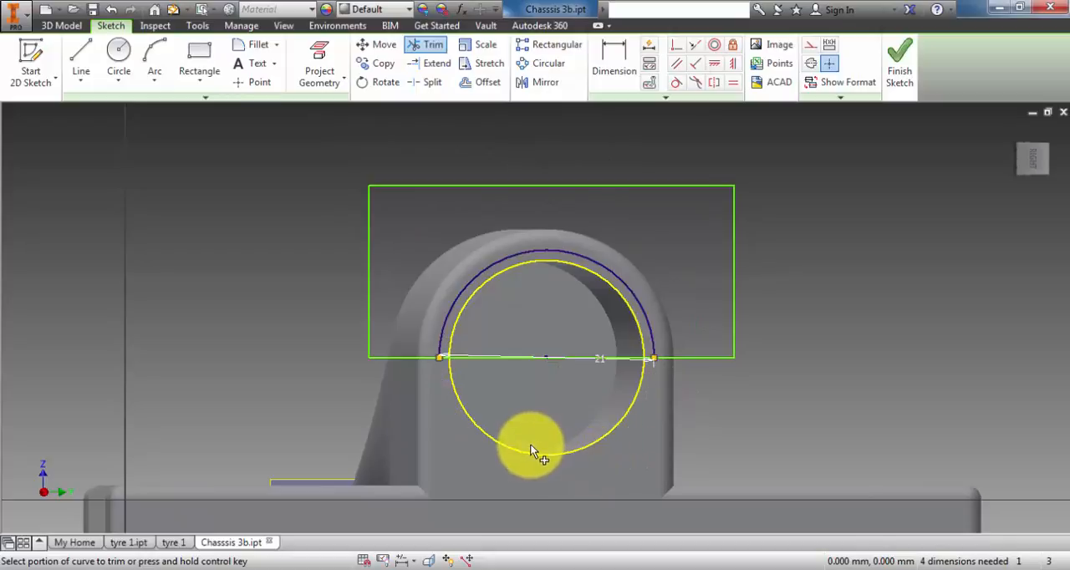
left_click(524, 358)
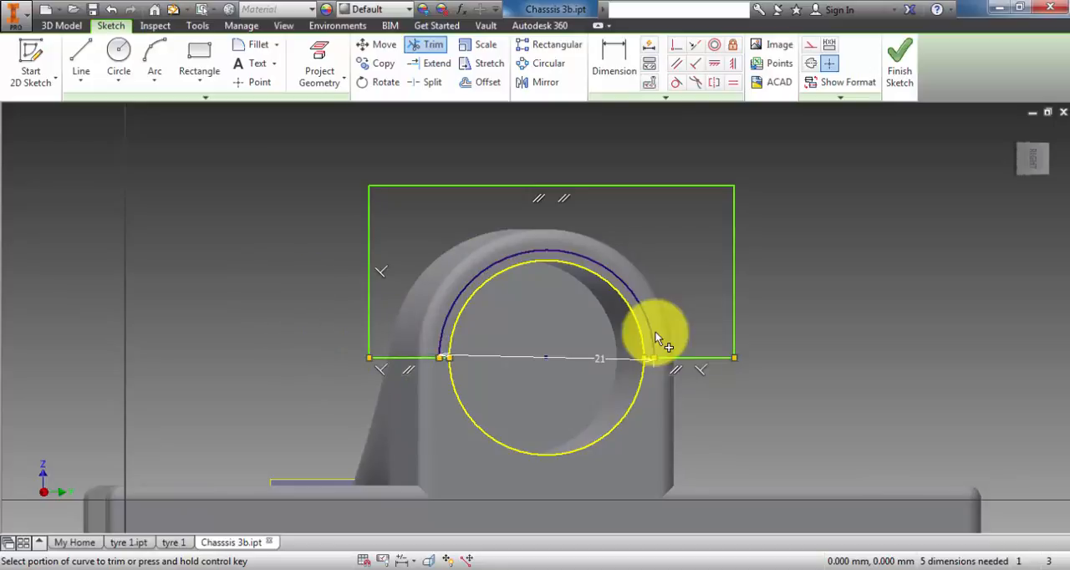
left_click(903, 63)
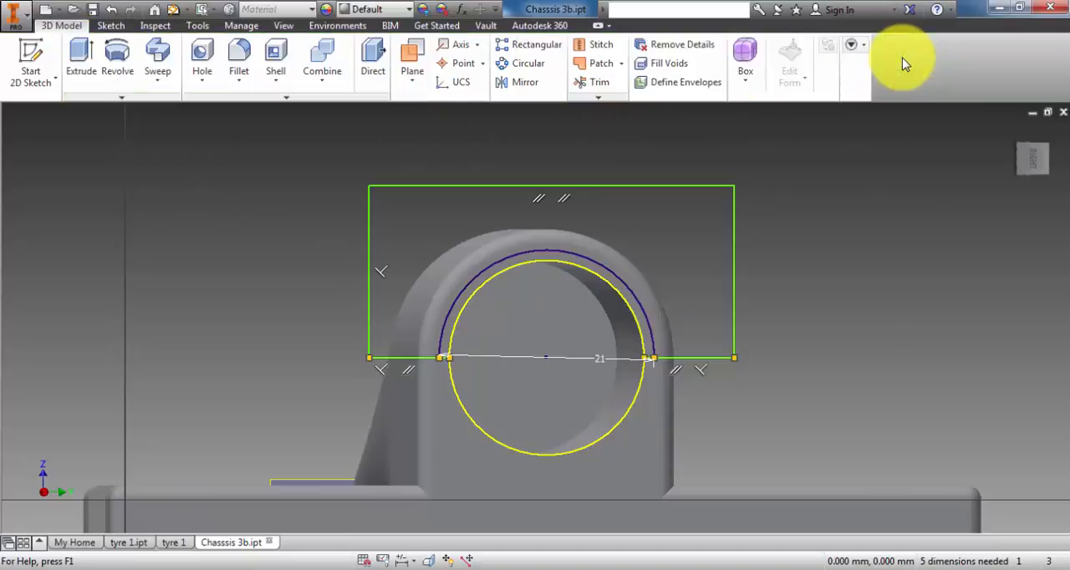
- Extrude the area between the rectangle and the 21 mm arc as a 20 mm cut into the chassis
left_click(81, 53)
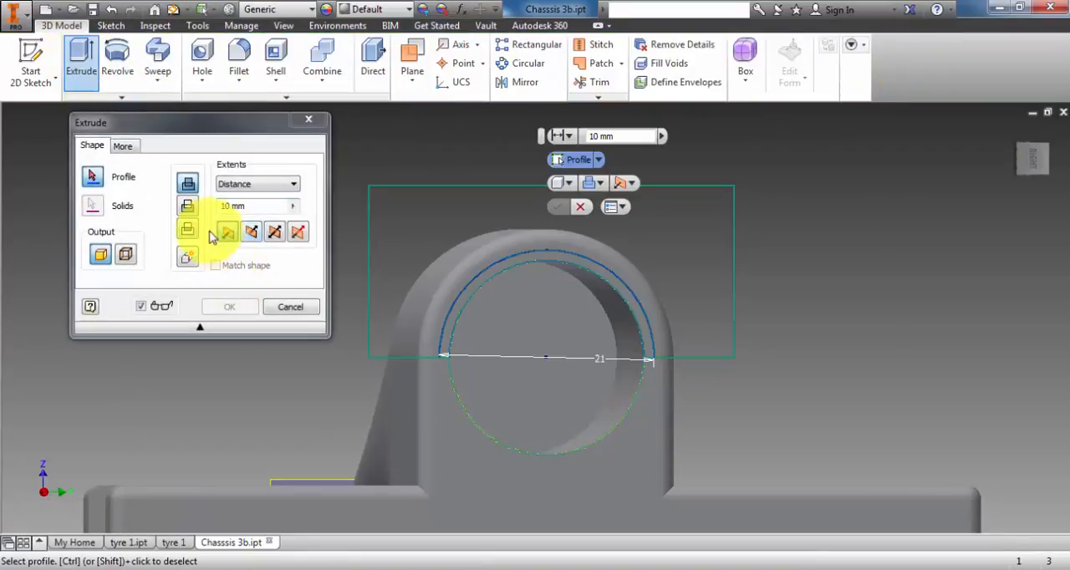
left_click(257, 206)
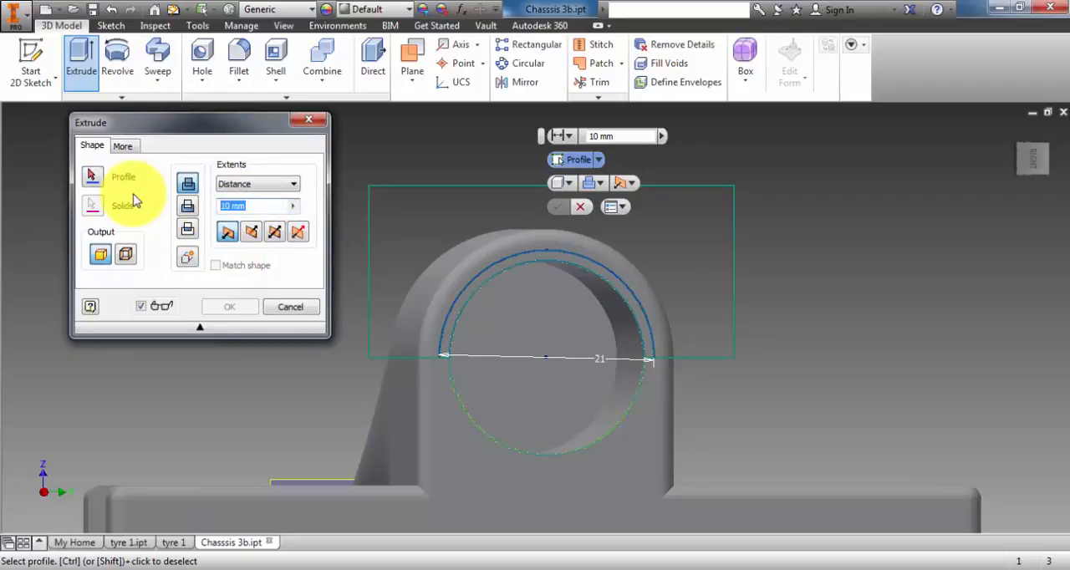
type("20")
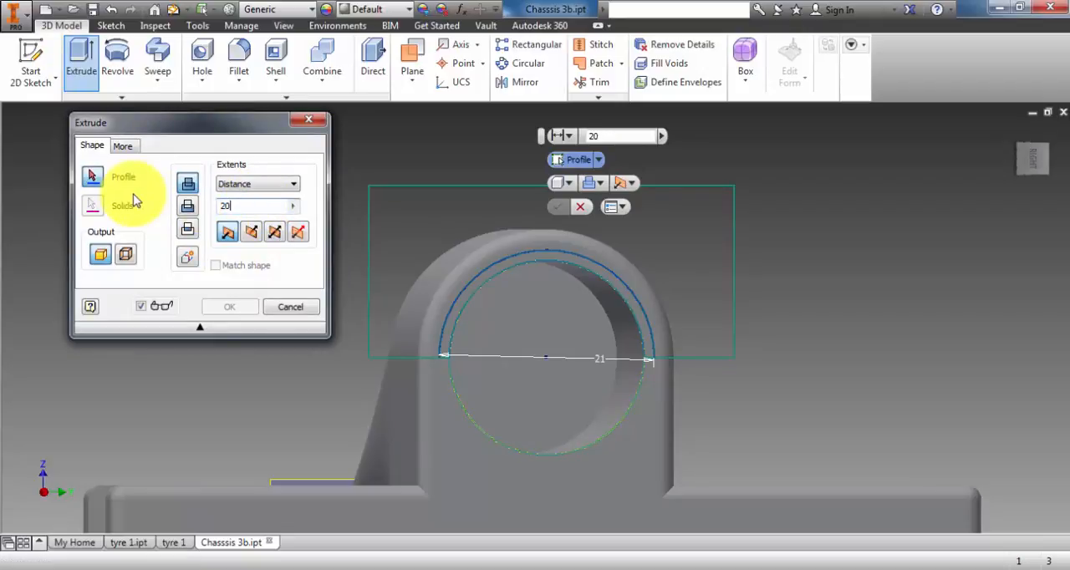
left_click(254, 235)
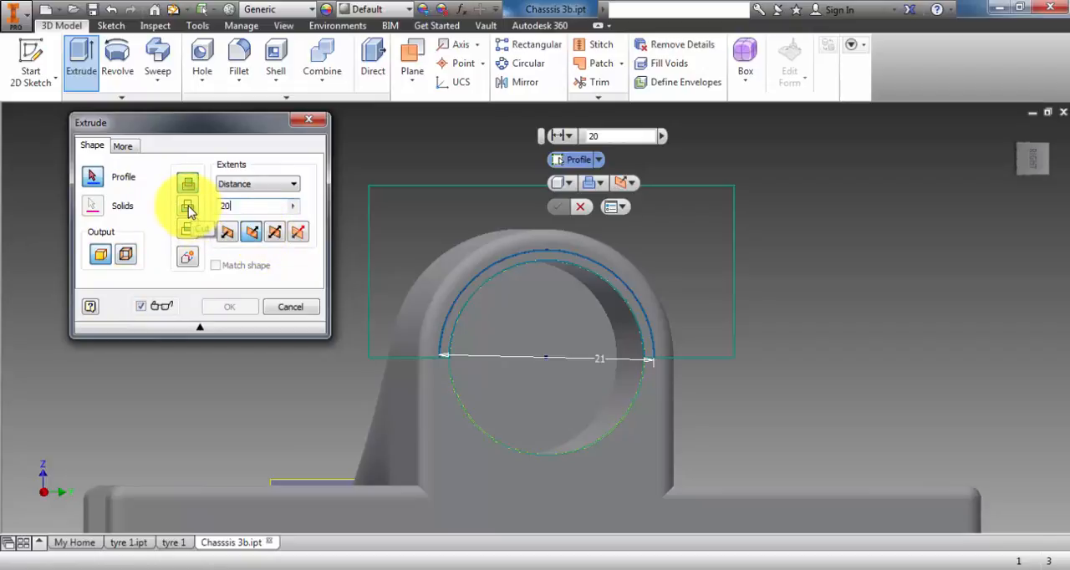
left_click(189, 209)
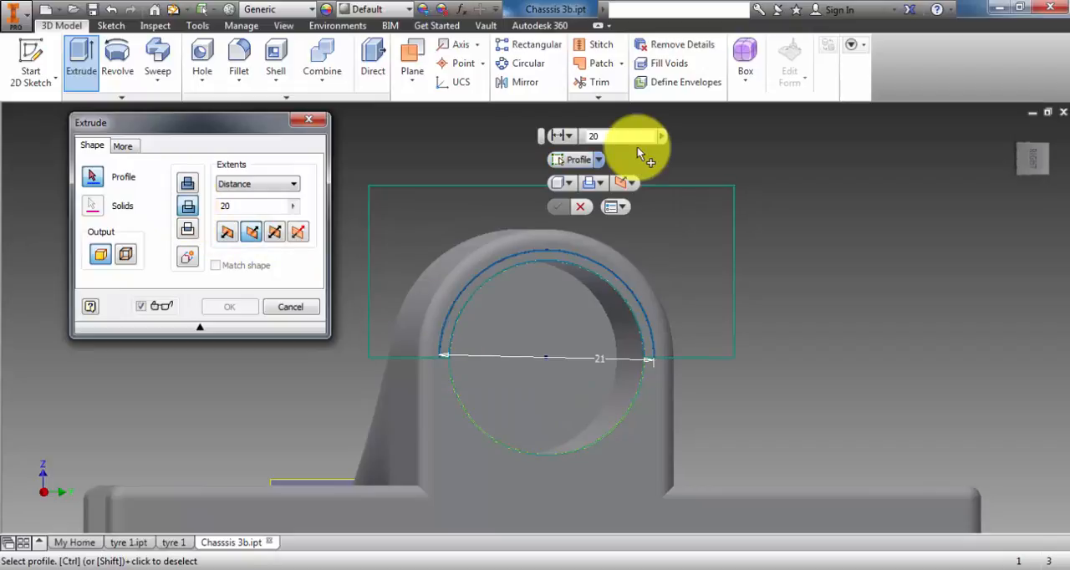
left_click(599, 160)
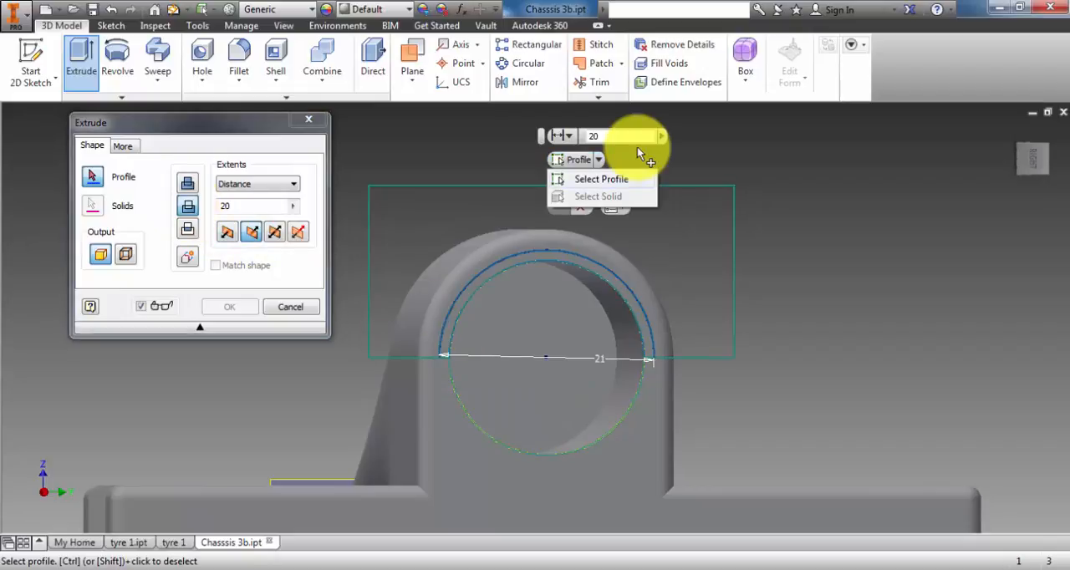
left_click(602, 179)
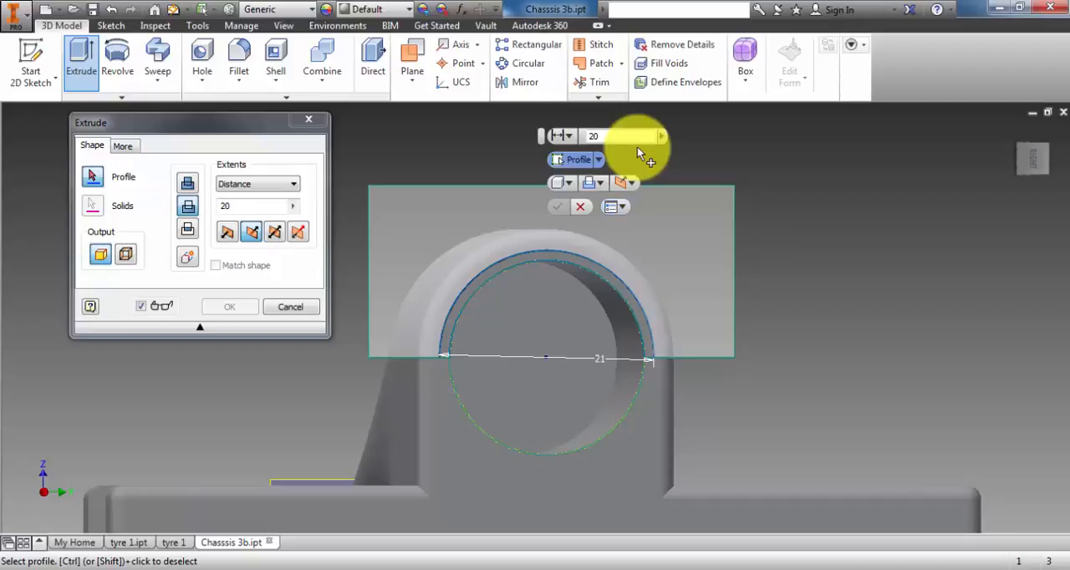
left_click(669, 235)
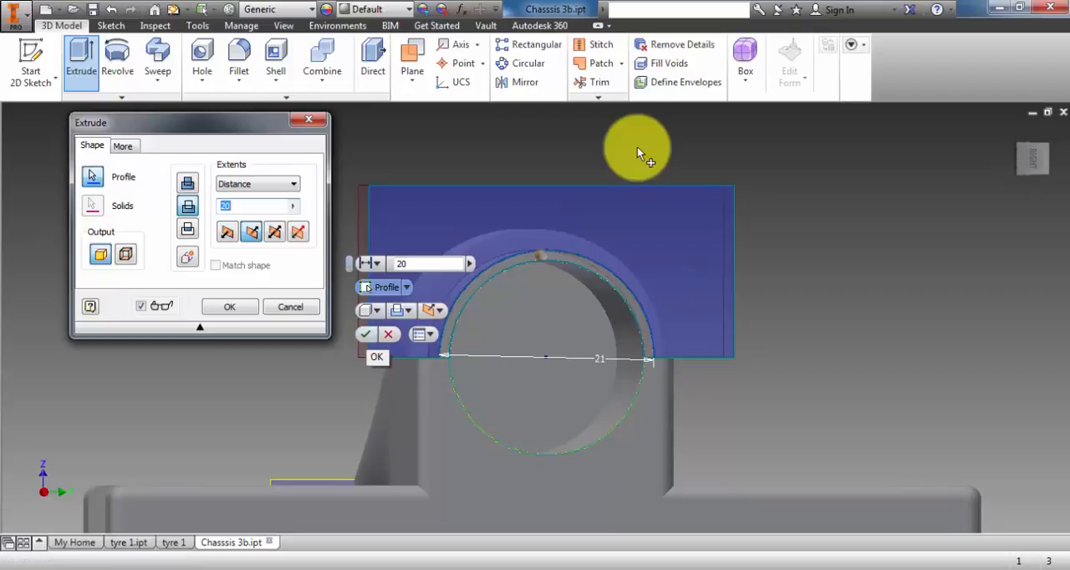
key("Escape")
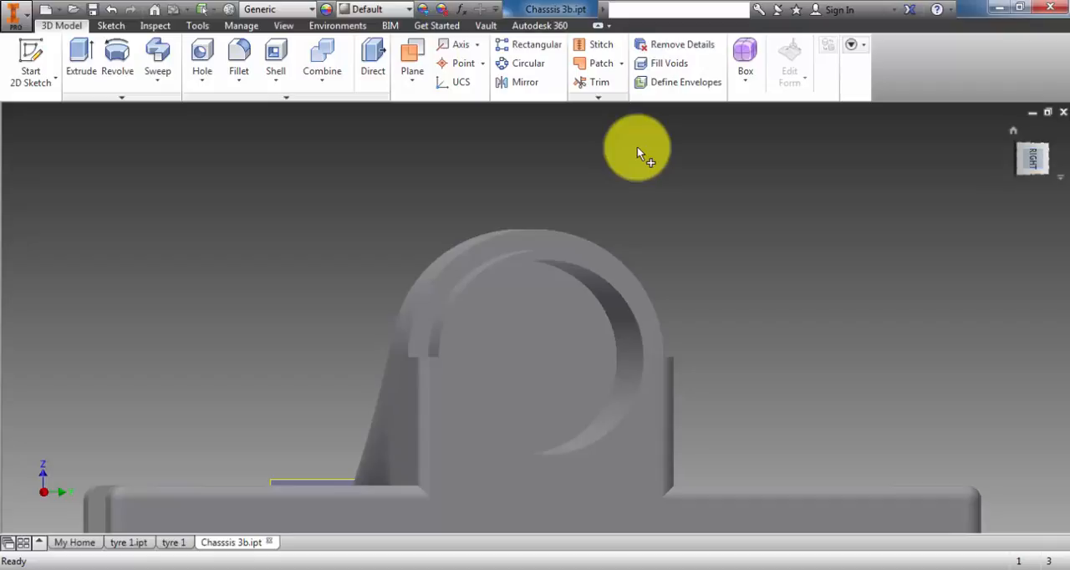
- Examine the cut at the end of the tube from the right, side and isometric views
left_click(1033, 159)
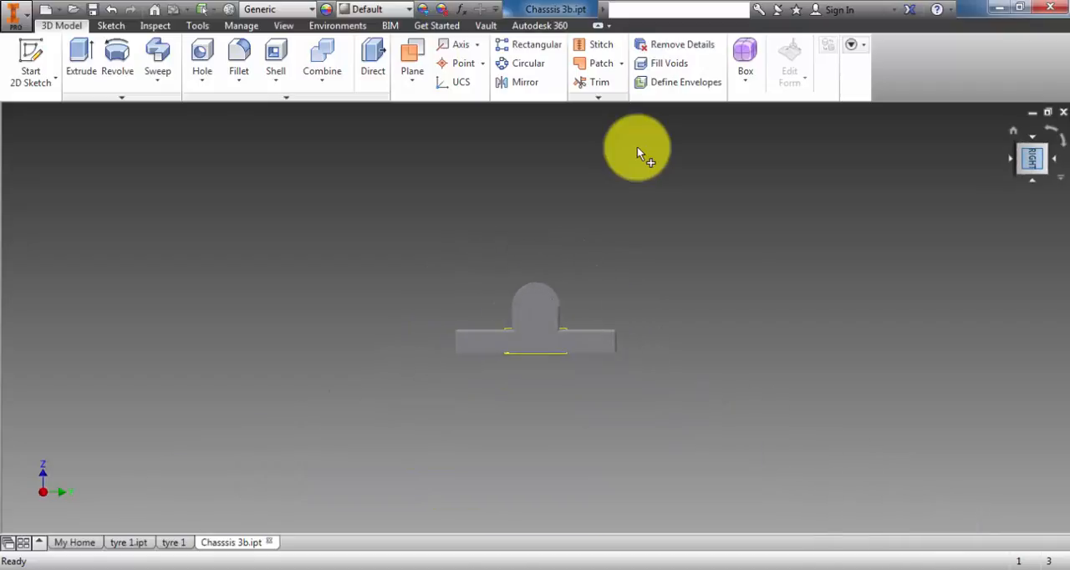
left_click(1011, 159)
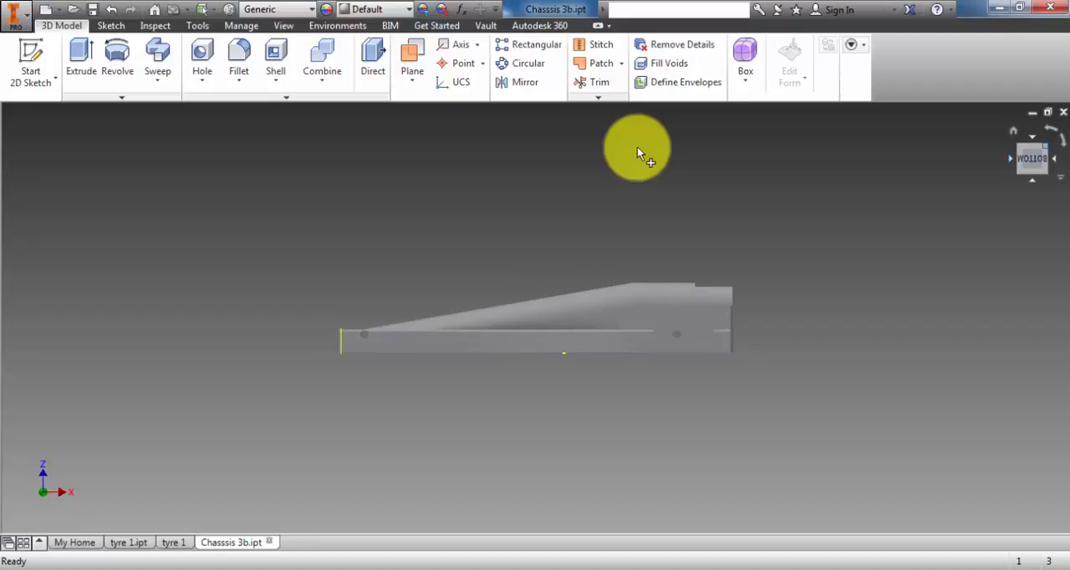
left_click(1046, 147)
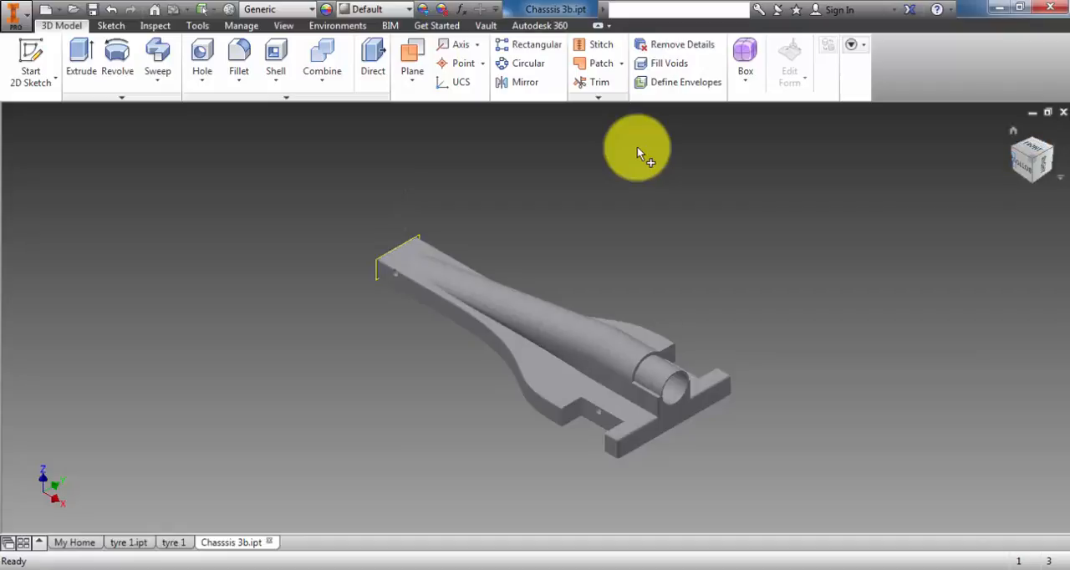
left_click(1023, 166)
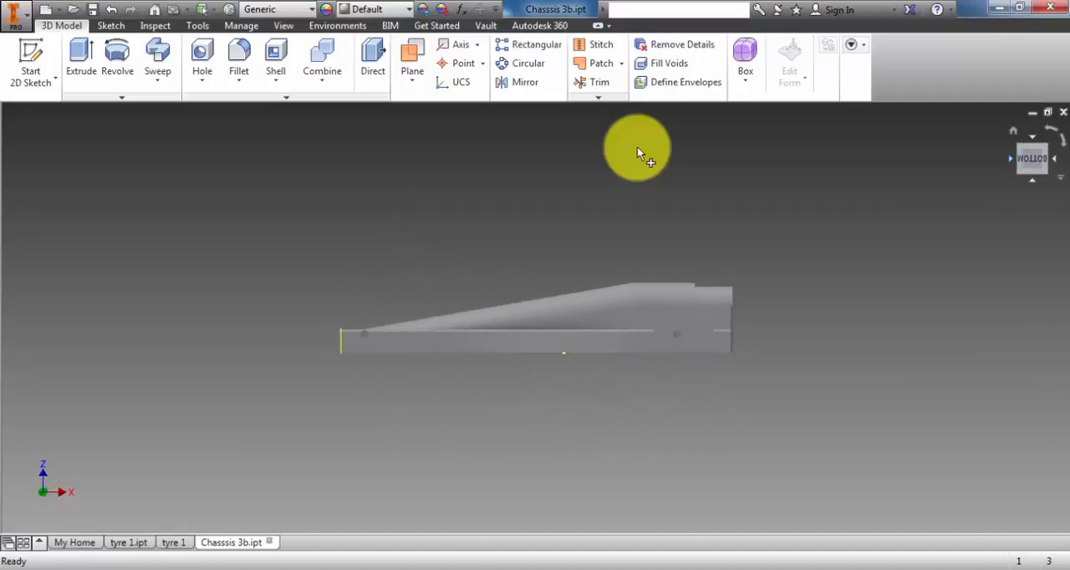
- Start a sketch on the chassis's narrow end face, viewed from the left side
left_click(1011, 158)
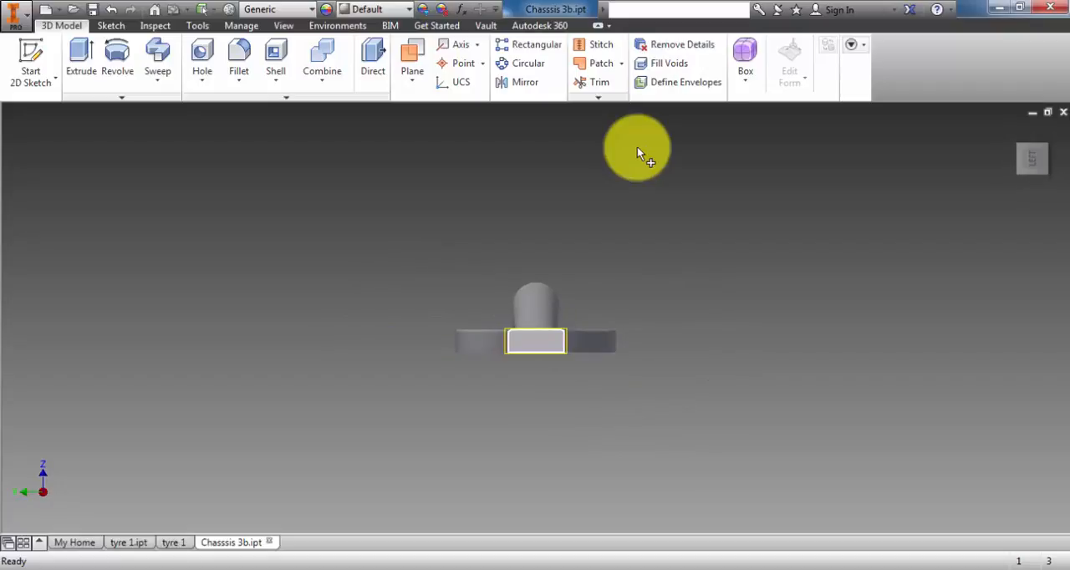
left_click(536, 341)
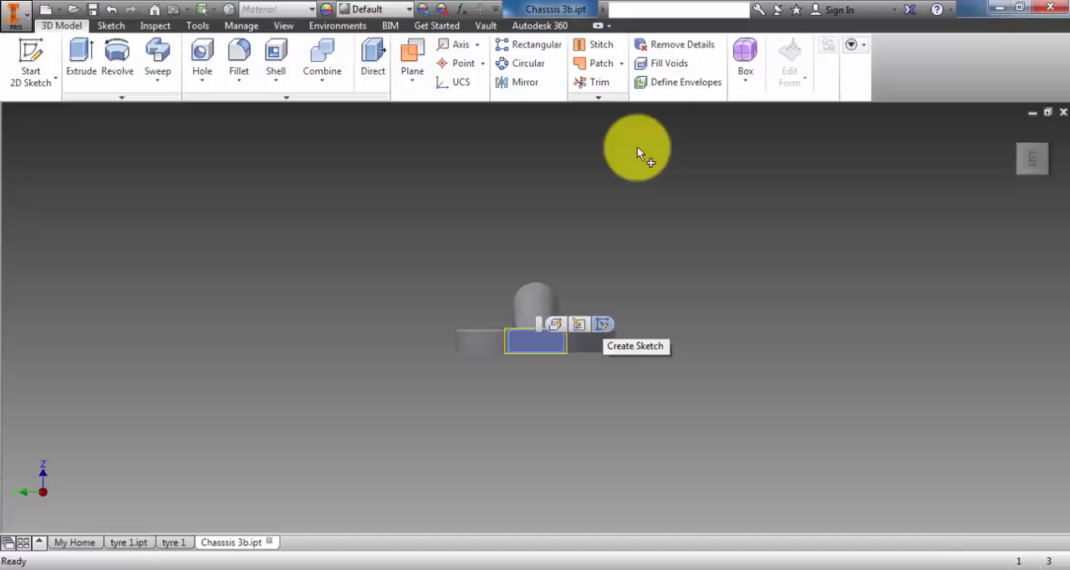
left_click(603, 324)
key("Escape")
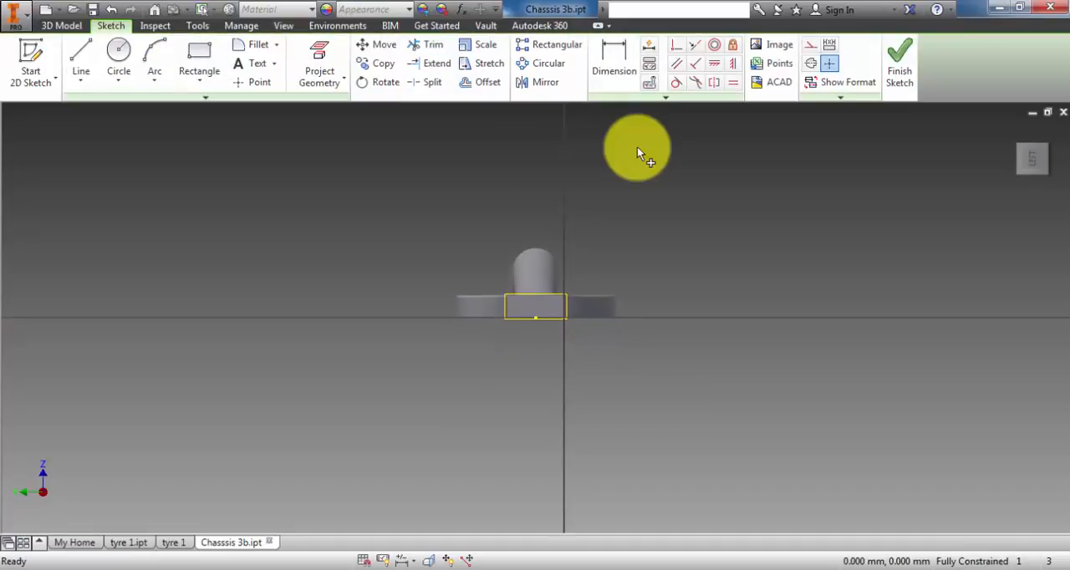
scroll(638, 153, "down", 1)
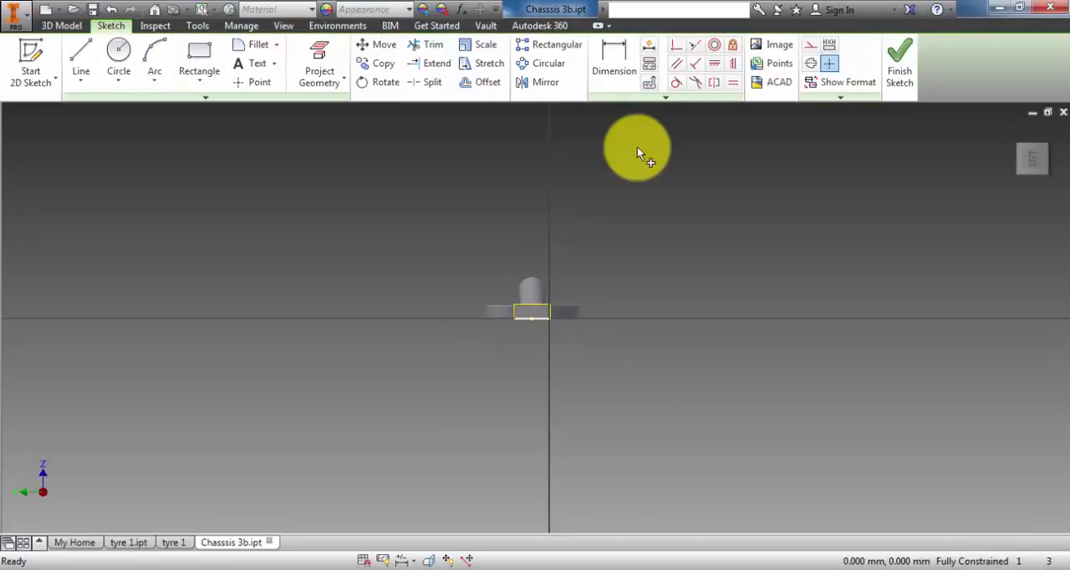
scroll(637, 154, "up", 3)
scroll(637, 154, "up", 2)
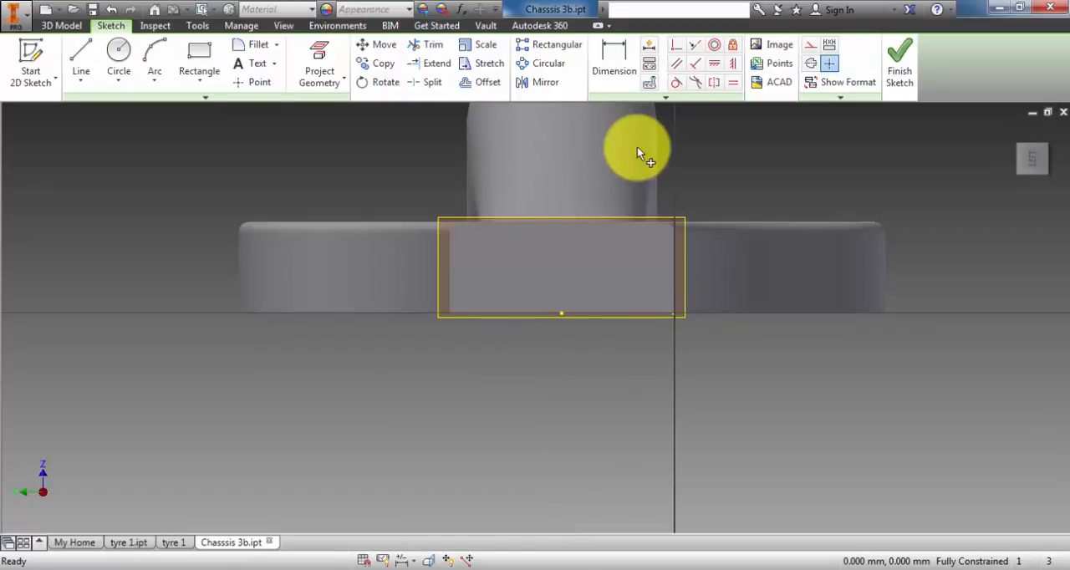
left_click(637, 154)
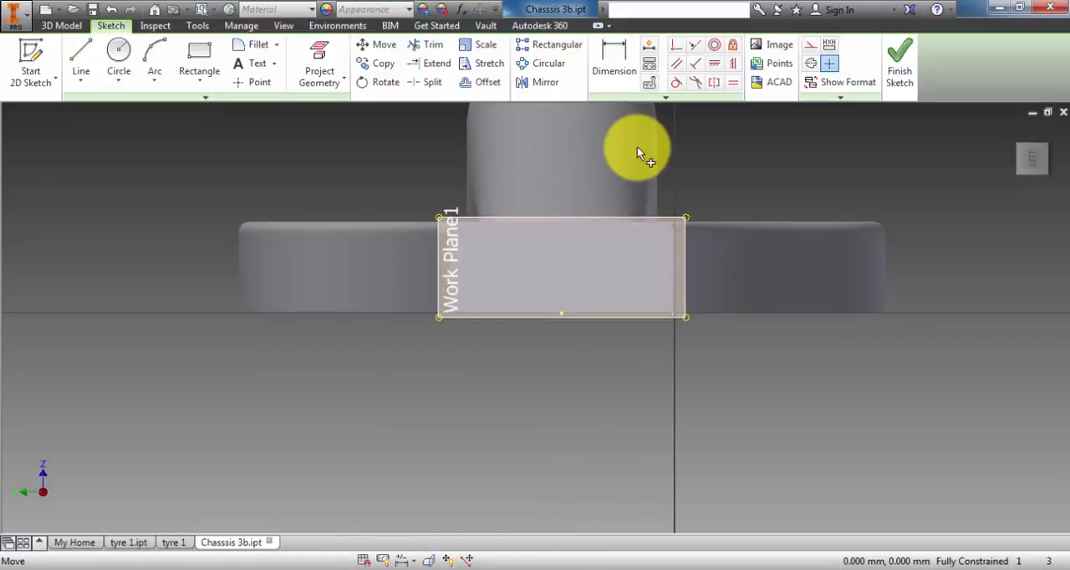
scroll(637, 154, "up", 2)
key("Escape")
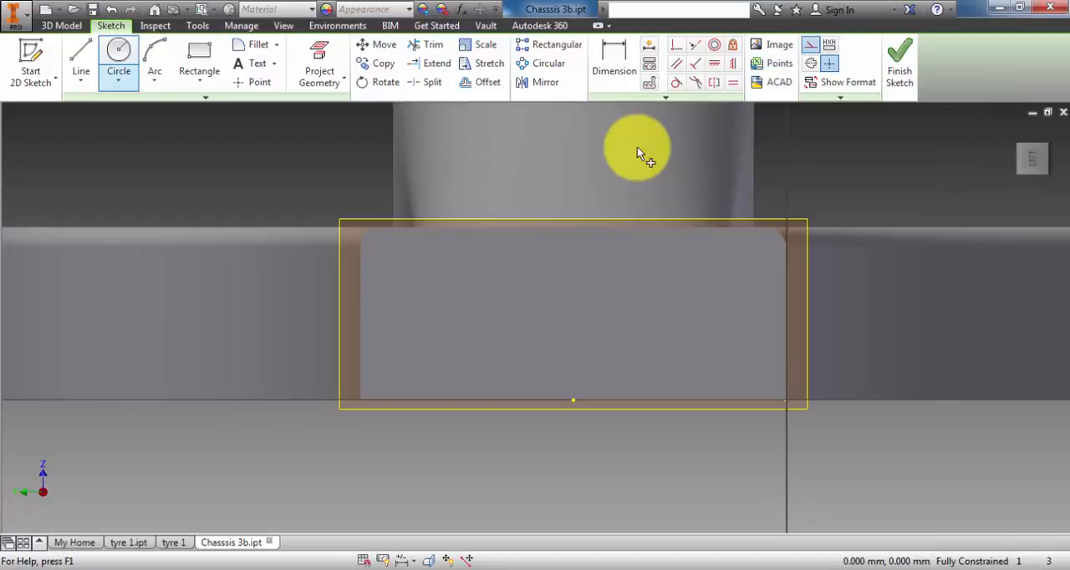
- Sketch a horizontal construction line about 28 mm long across the middle of the narrow end face
left_click(81, 57)
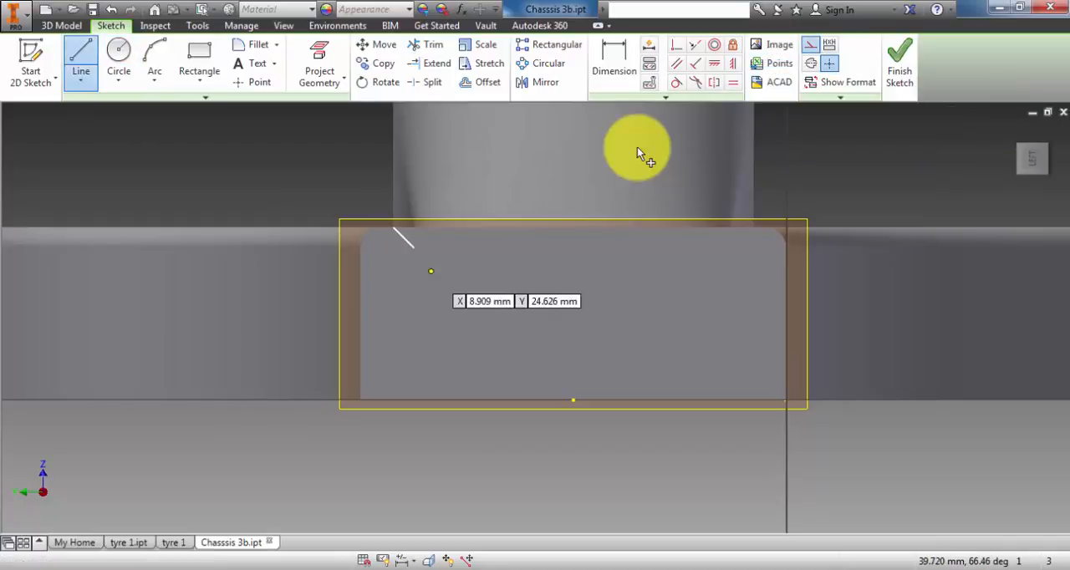
left_click(374, 317)
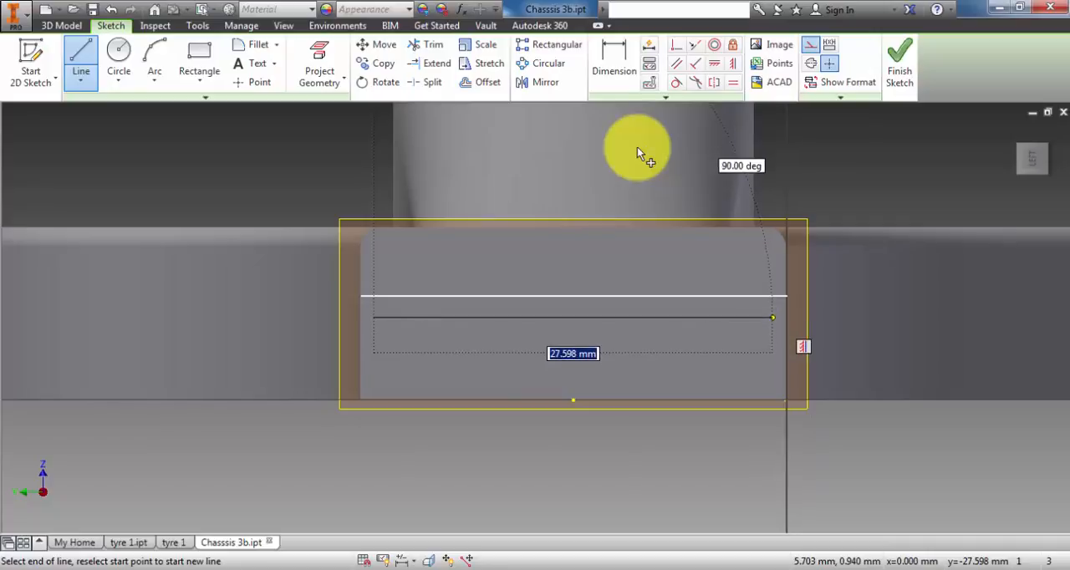
left_click(772, 317)
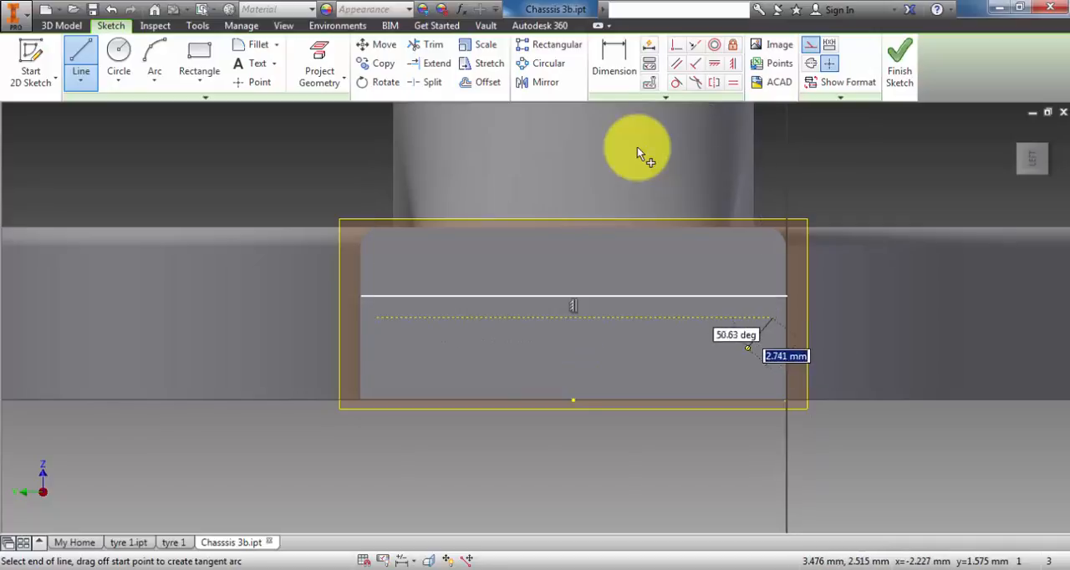
- Dimension the horizontal construction line 6 mm above the end face's bottom edge
key("d")
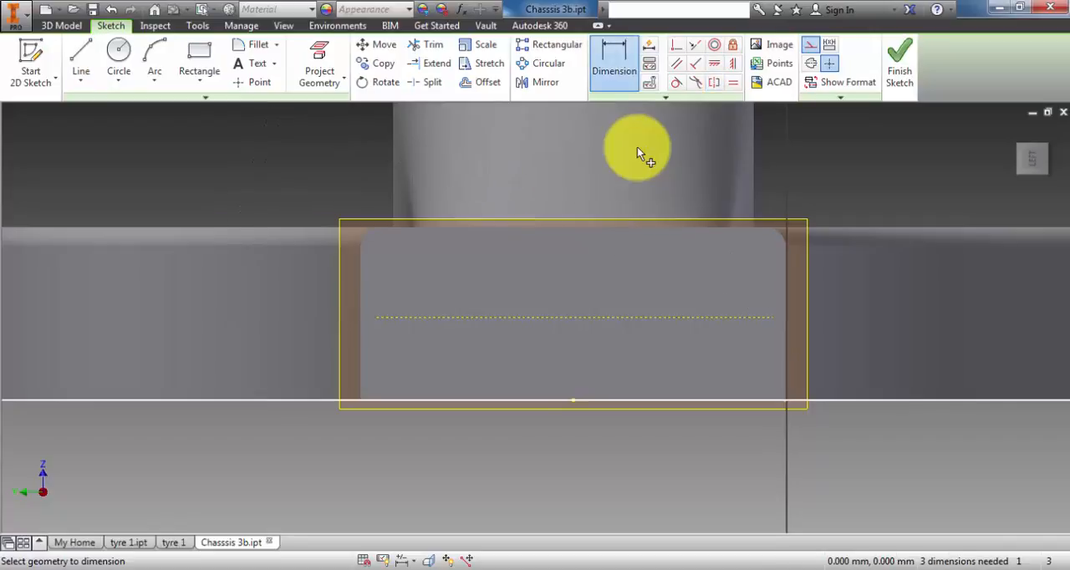
left_click(684, 400)
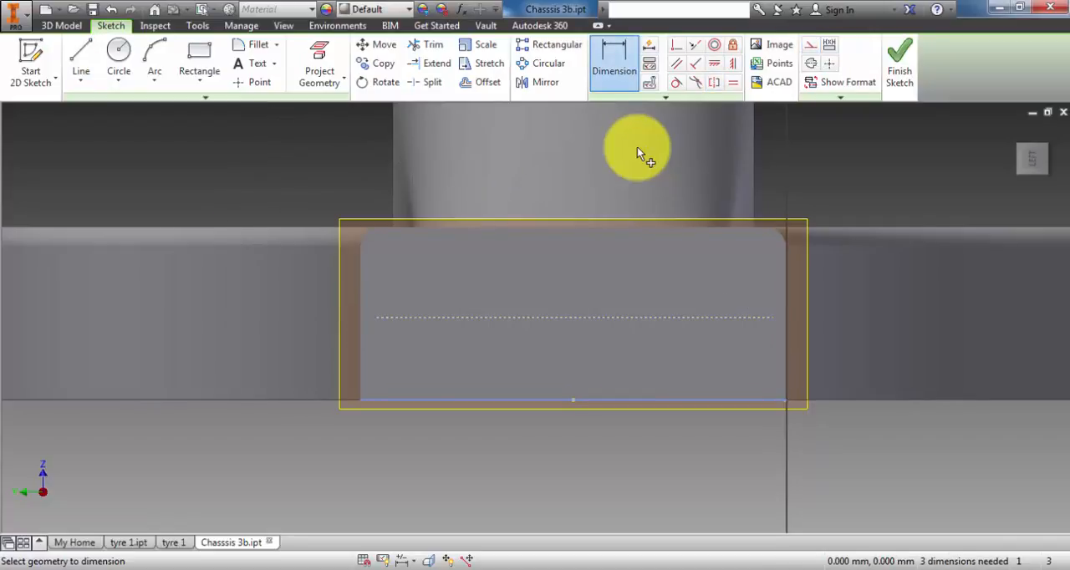
left_click(687, 317)
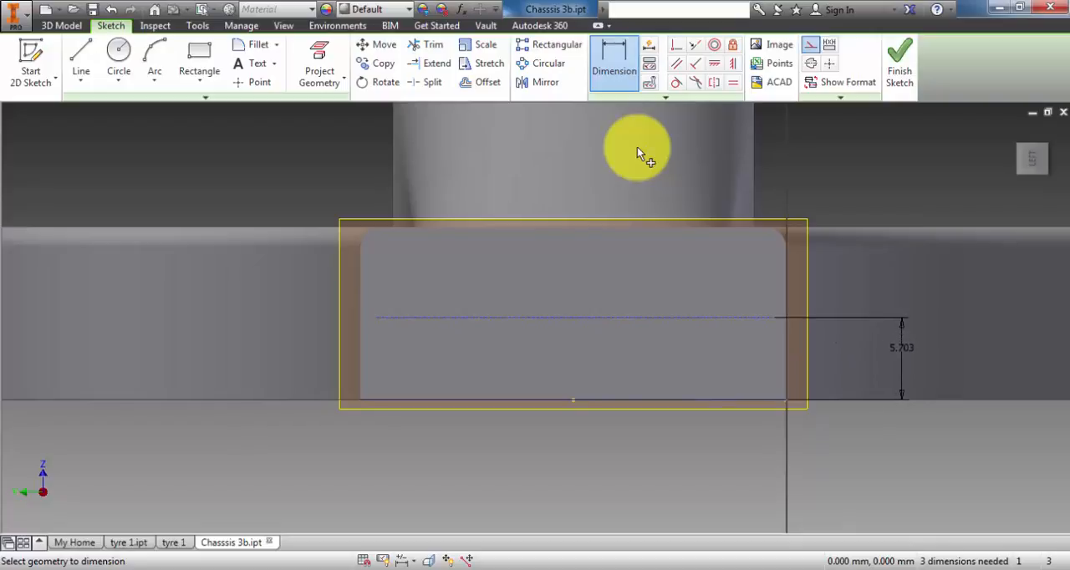
left_click(903, 348)
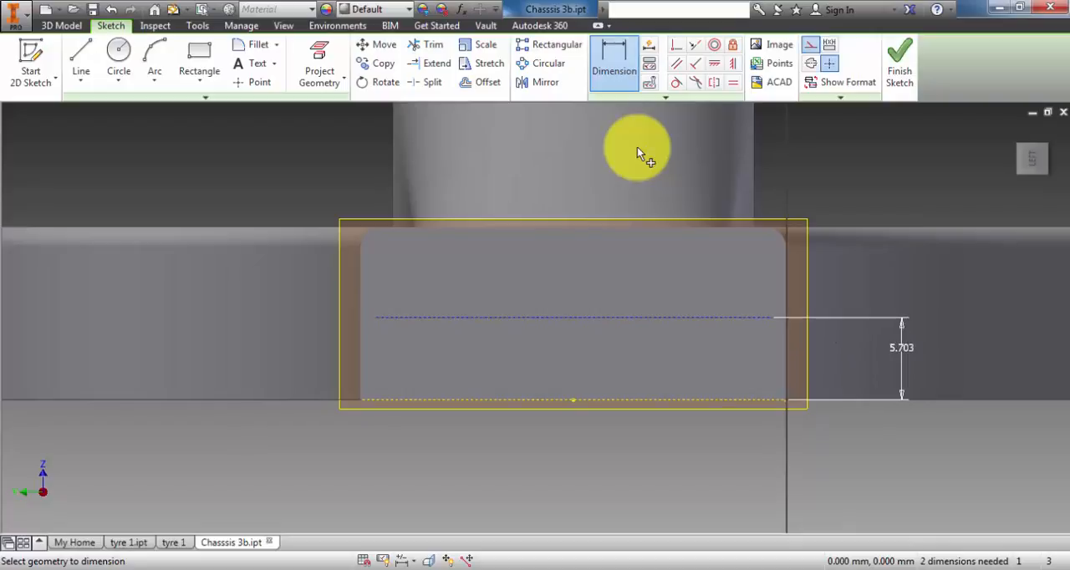
type("60")
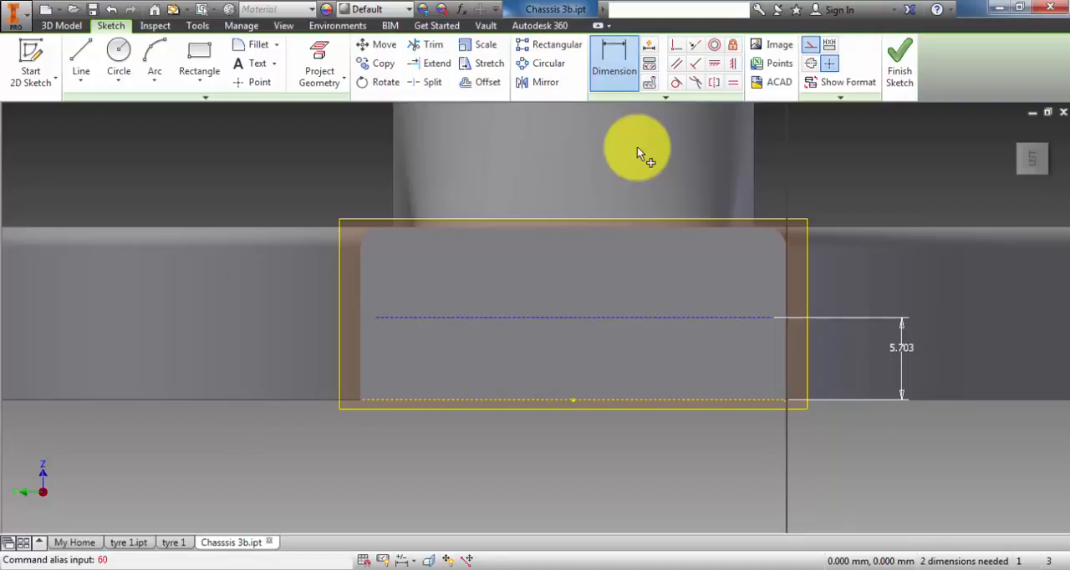
left_click(902, 348)
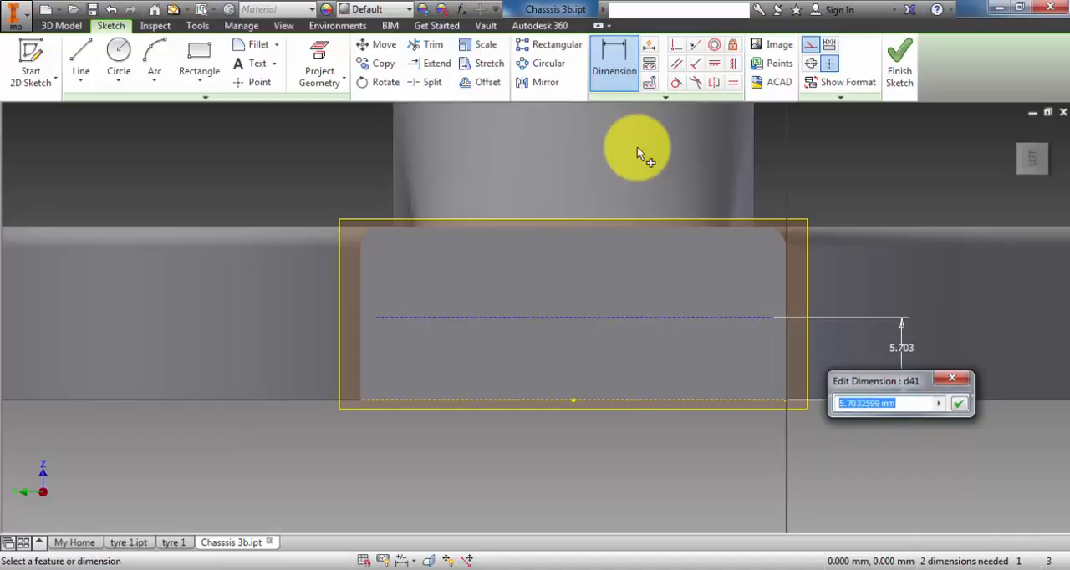
type("6")
key("Return")
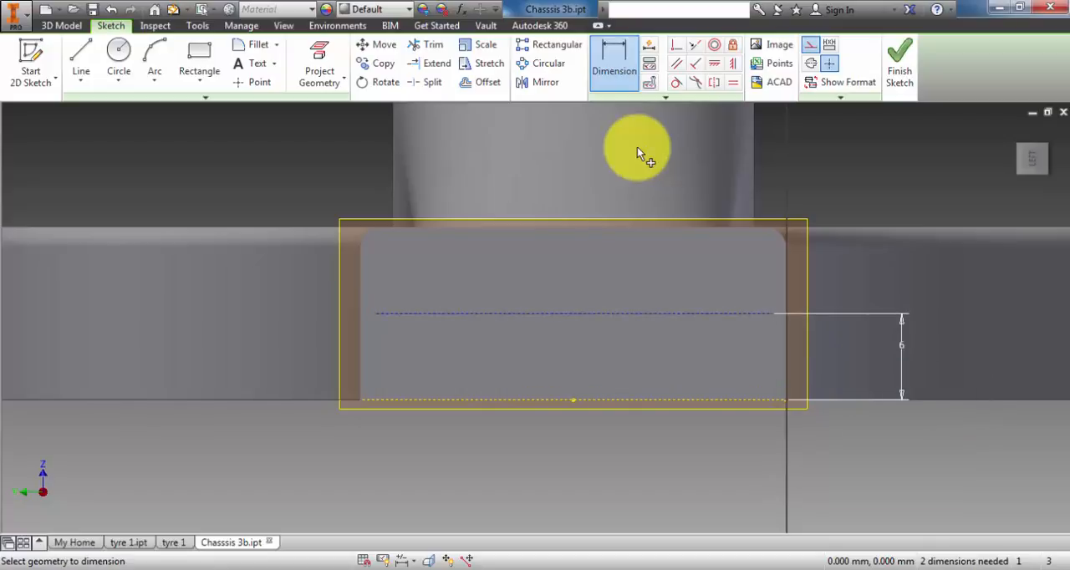
- Sketch two vertical construction lines, each about 7 mm long, crossing the horizontal line near either side of the end face
key("c")
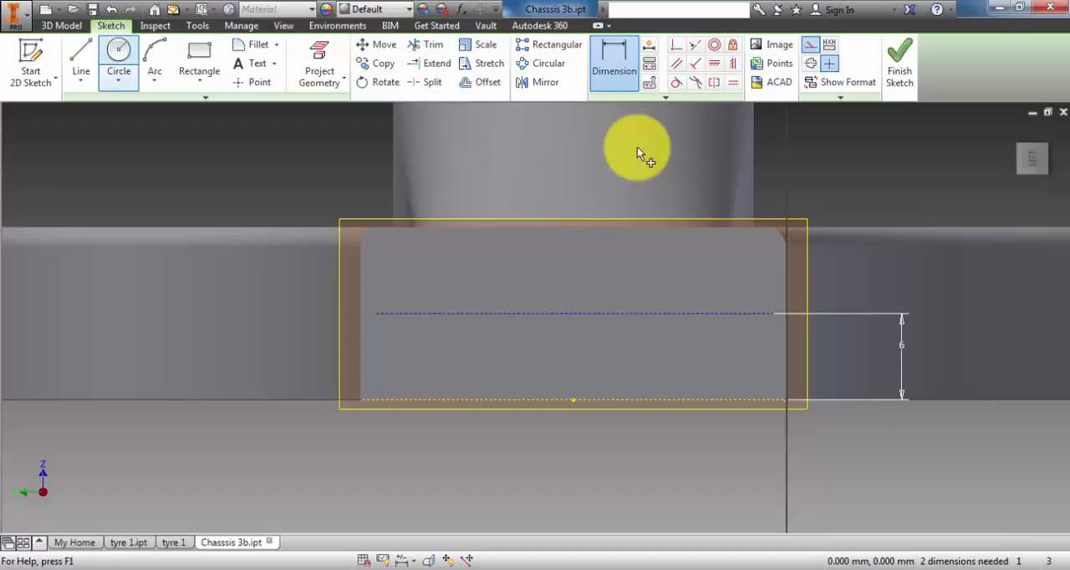
key("Escape")
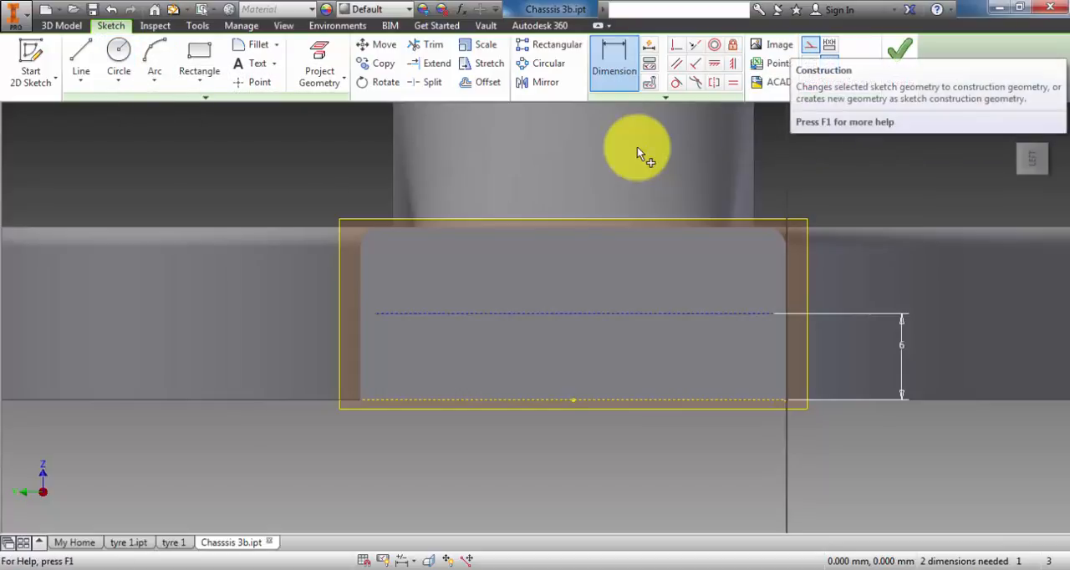
key("l")
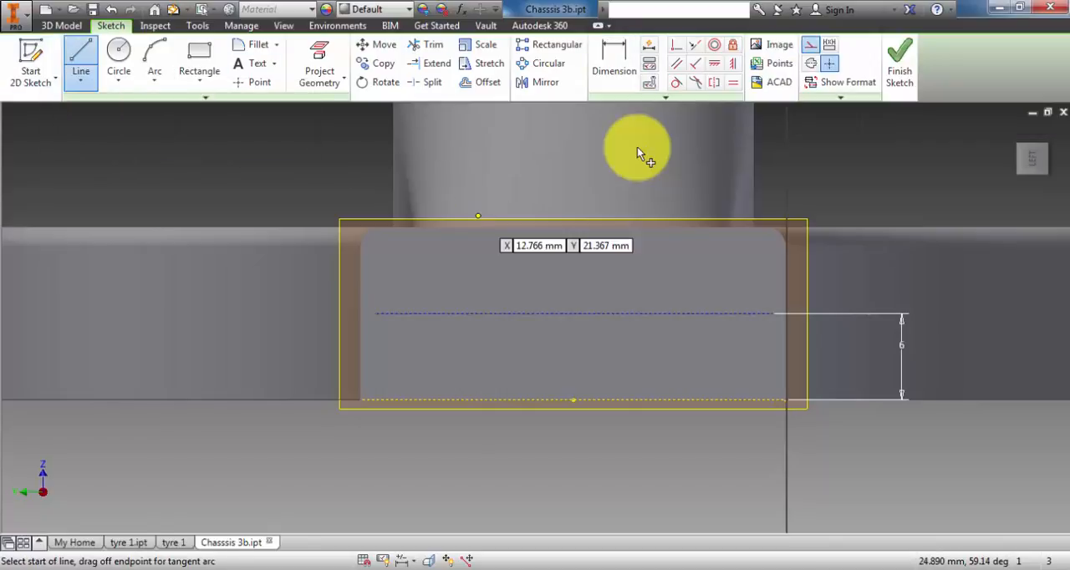
left_click(458, 268)
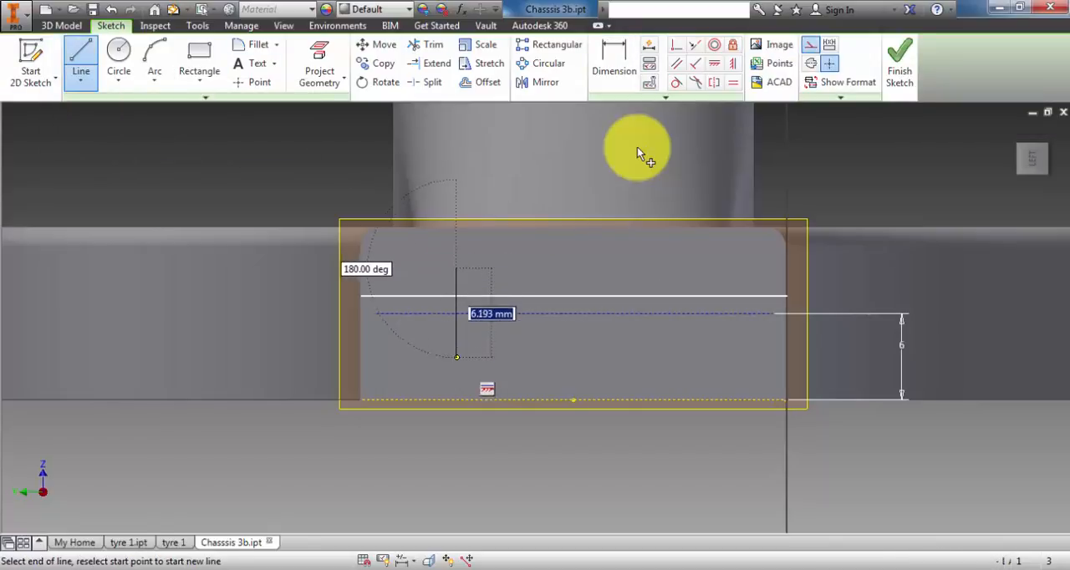
left_click(457, 370)
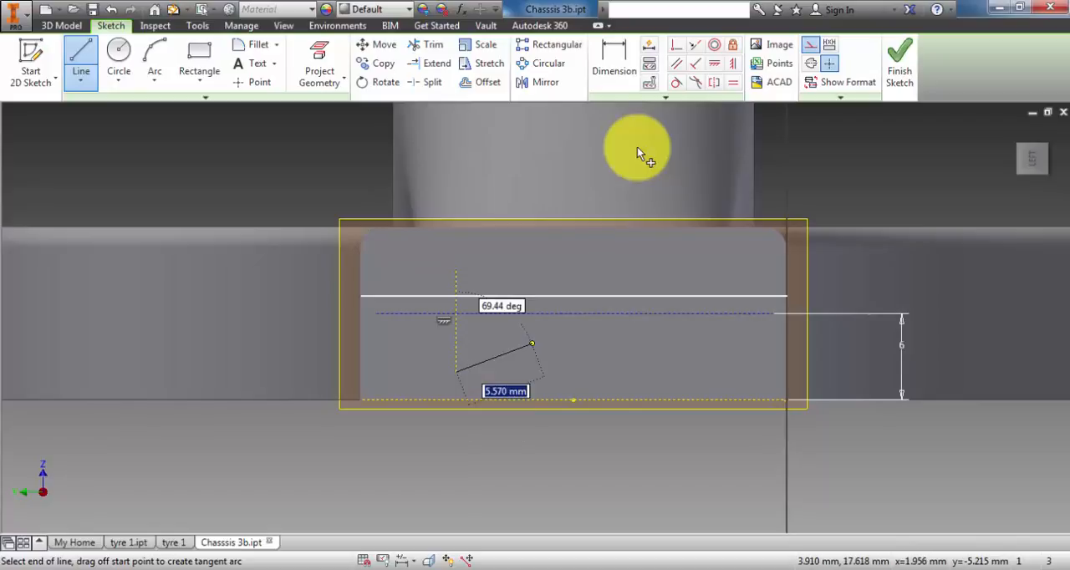
key("Escape")
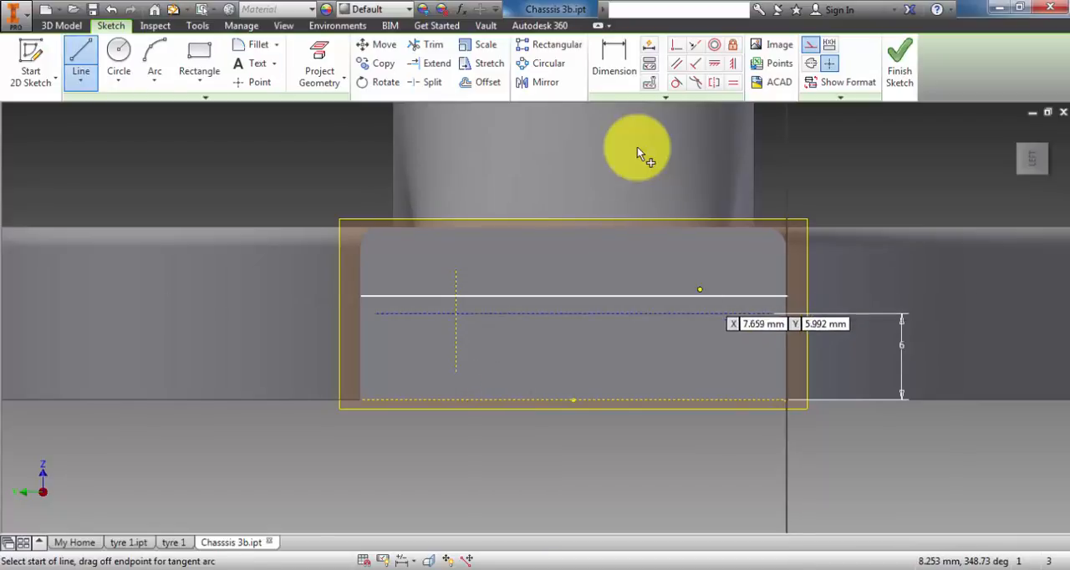
left_click(700, 260)
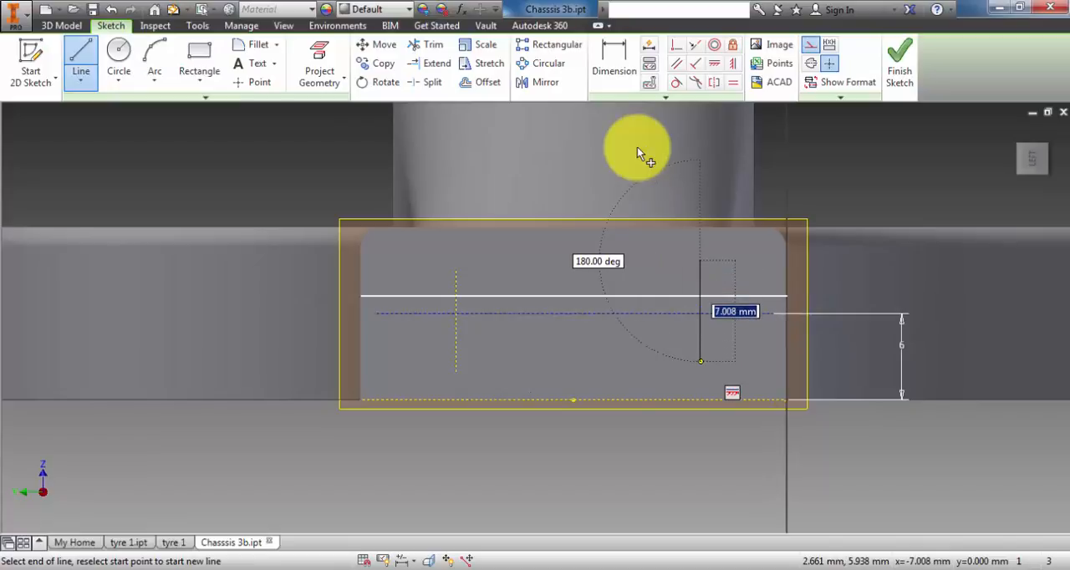
left_click(700, 361)
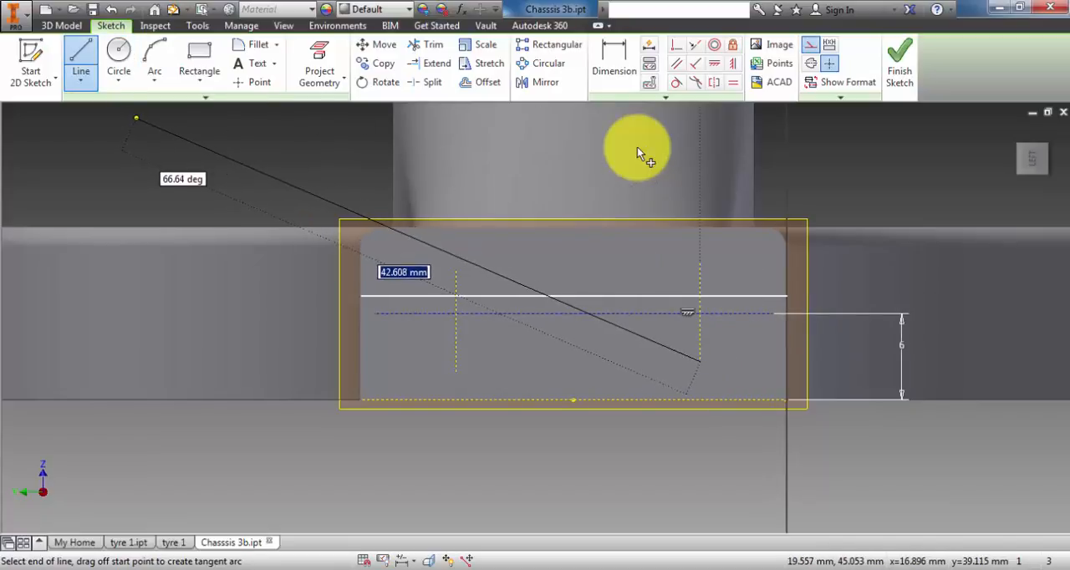
key("Escape")
key("Escape")
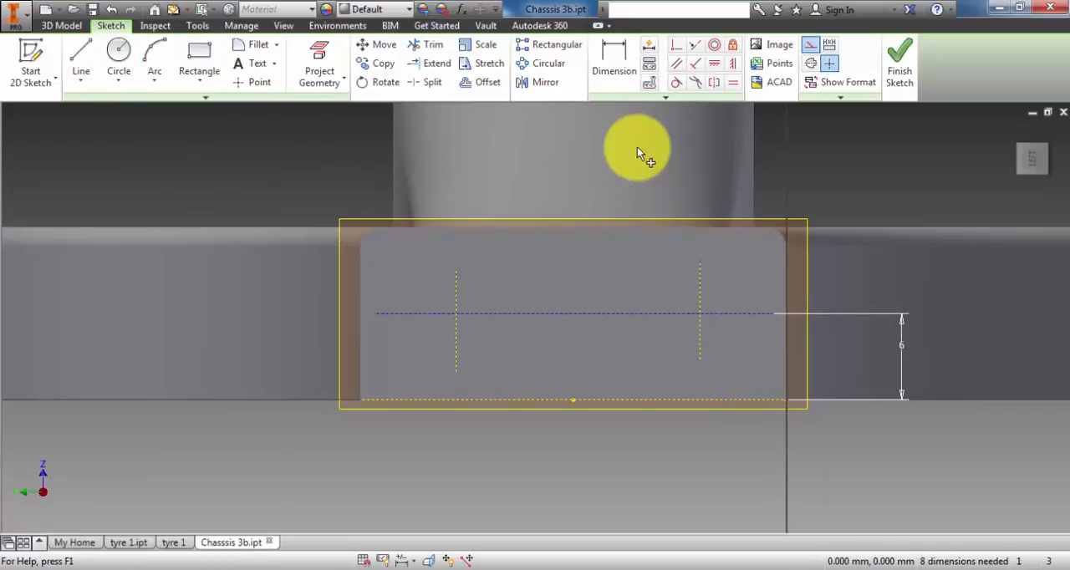
- Dimension the left vertical construction line 7 mm from the end face's left edge
key("d")
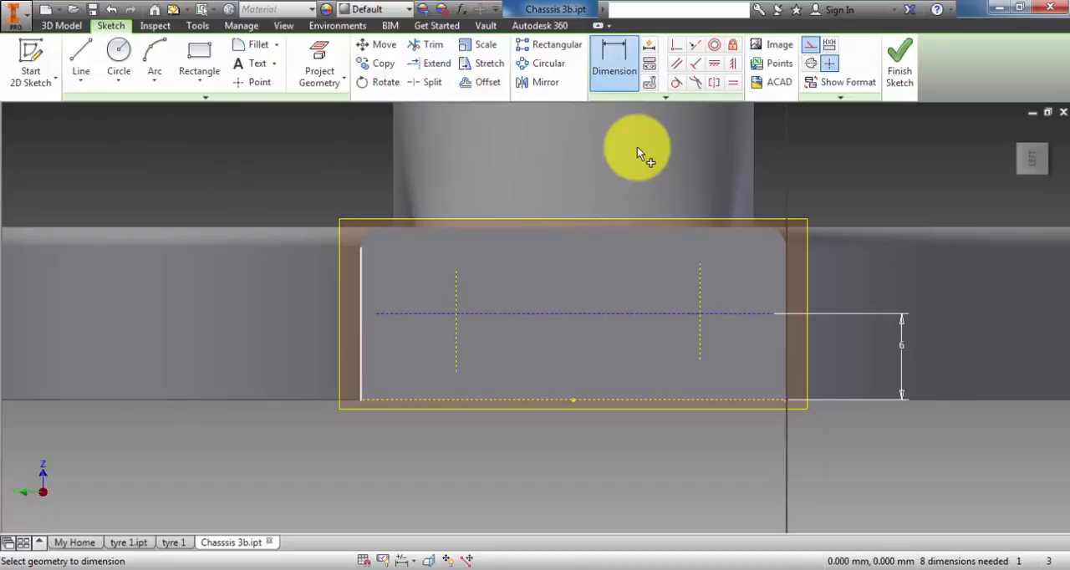
left_click(361, 339)
left_click(456, 341)
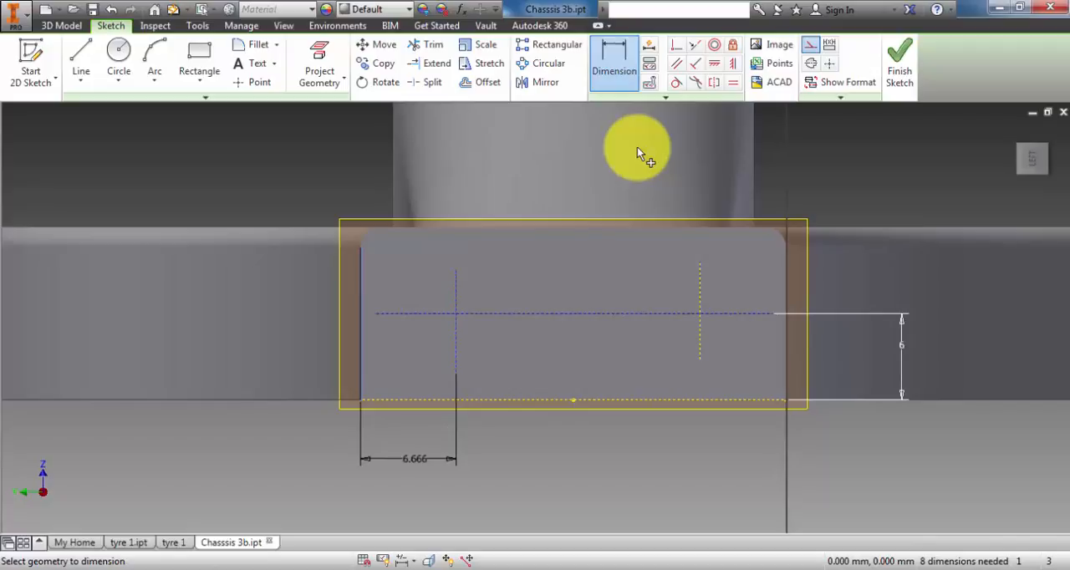
type("7")
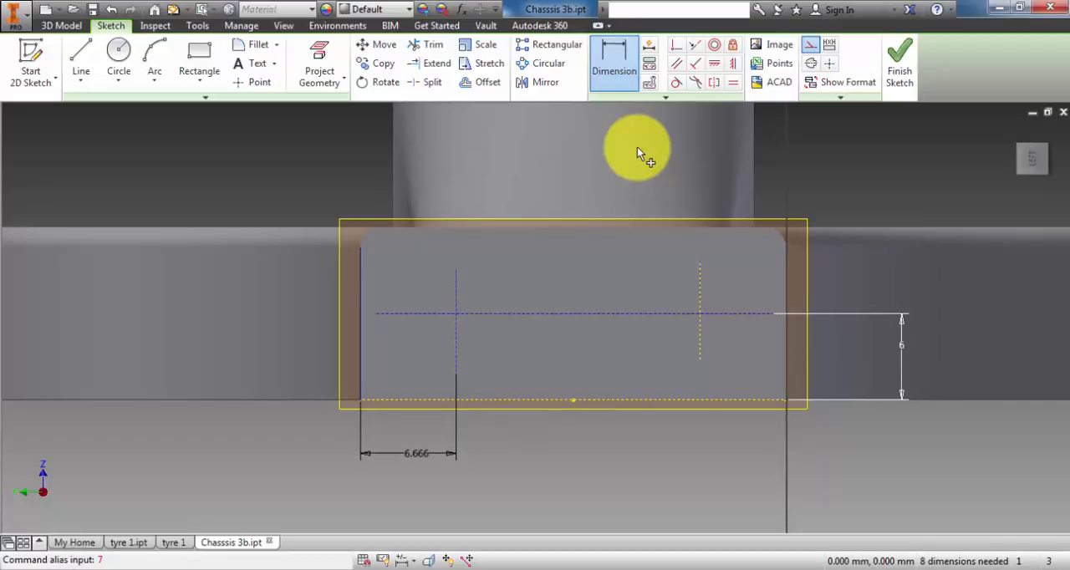
left_click(416, 452)
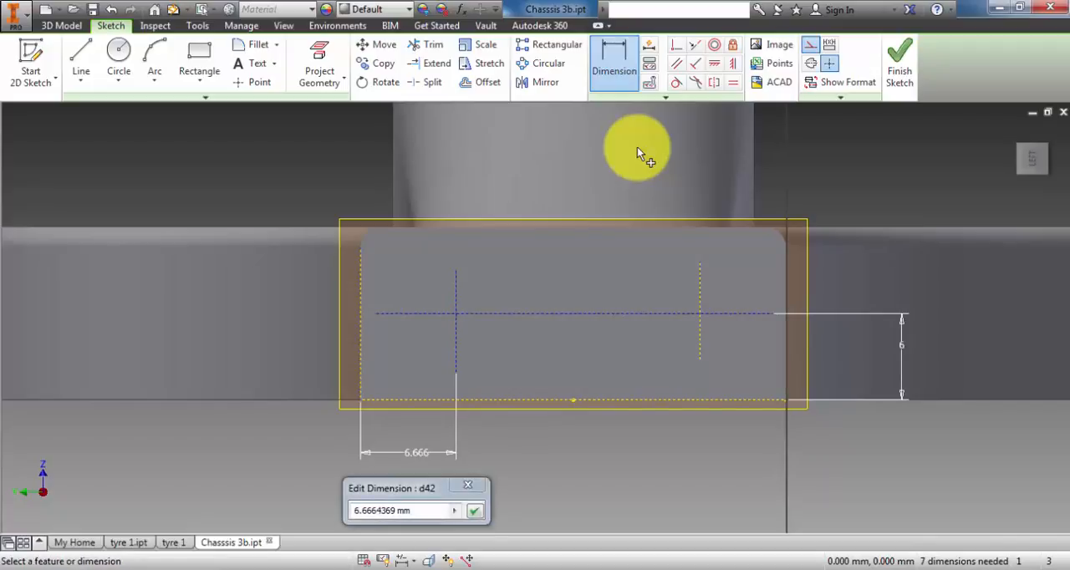
left_click_drag(415, 511, 360, 511)
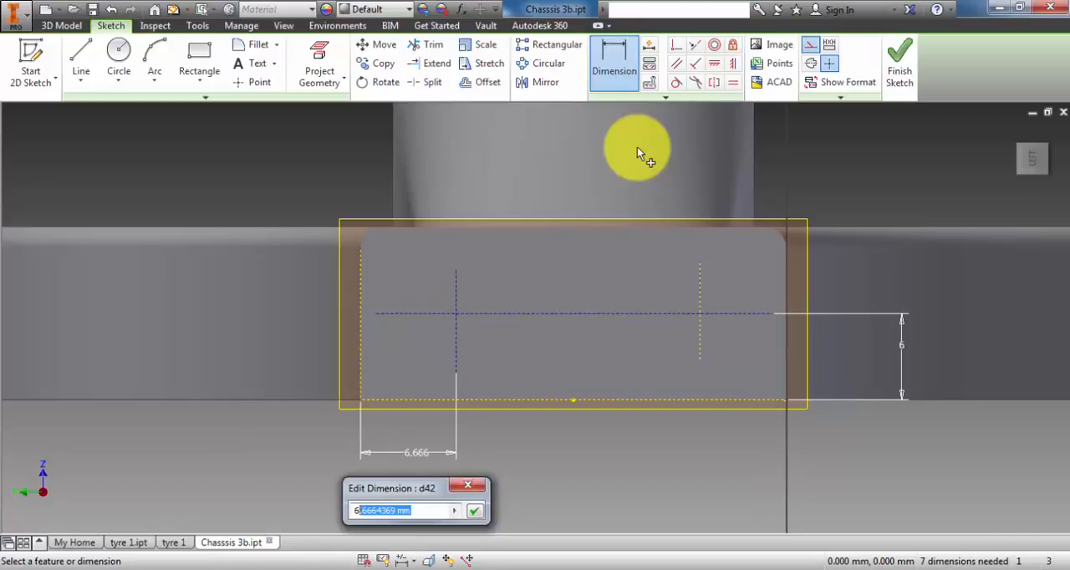
type("7")
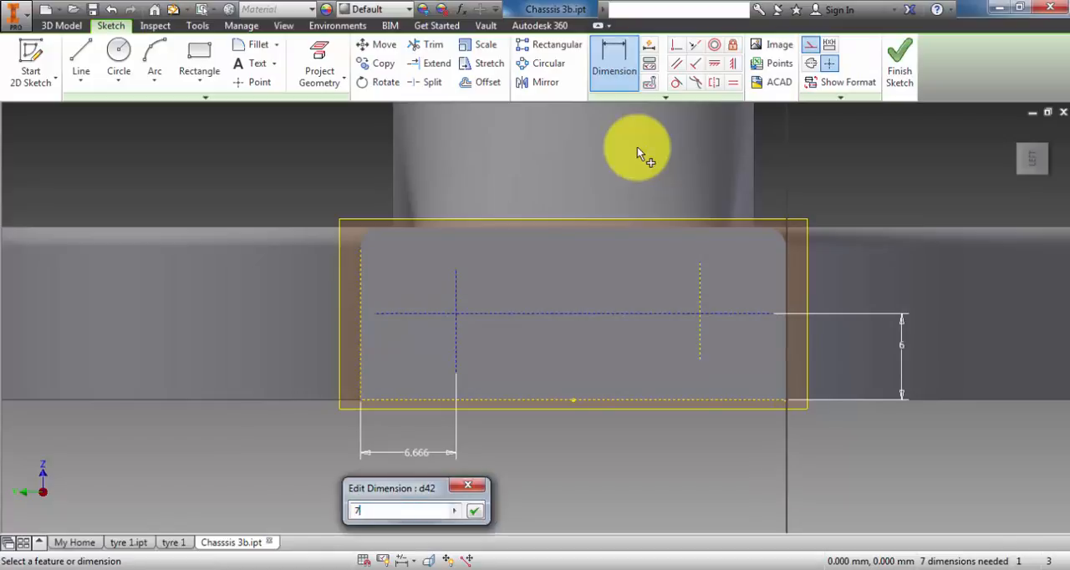
key("Return")
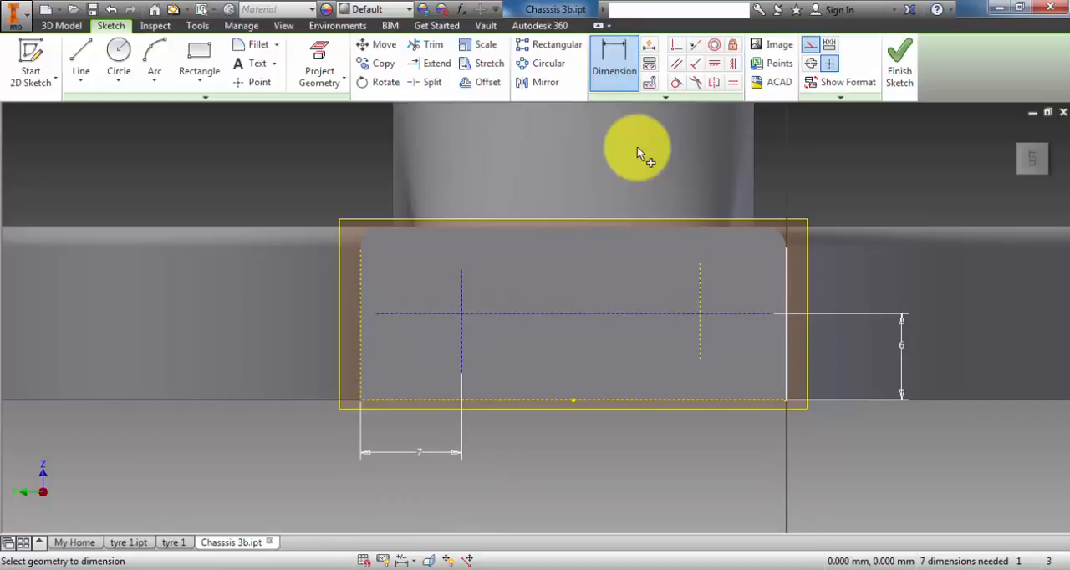
- Dimension the right vertical construction line 7 mm from the end face's right edge
left_click(787, 299)
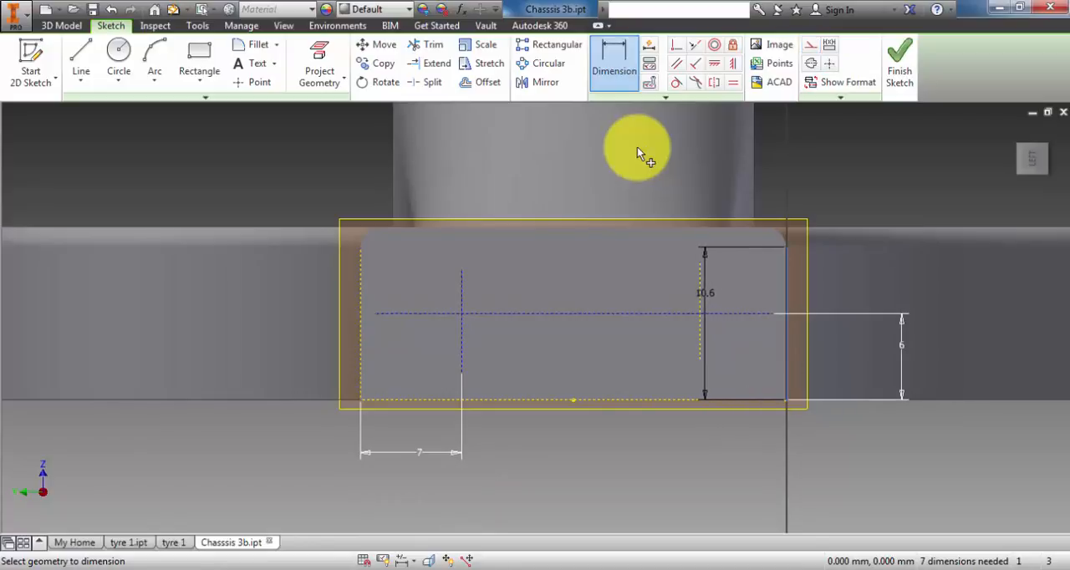
left_click(700, 303)
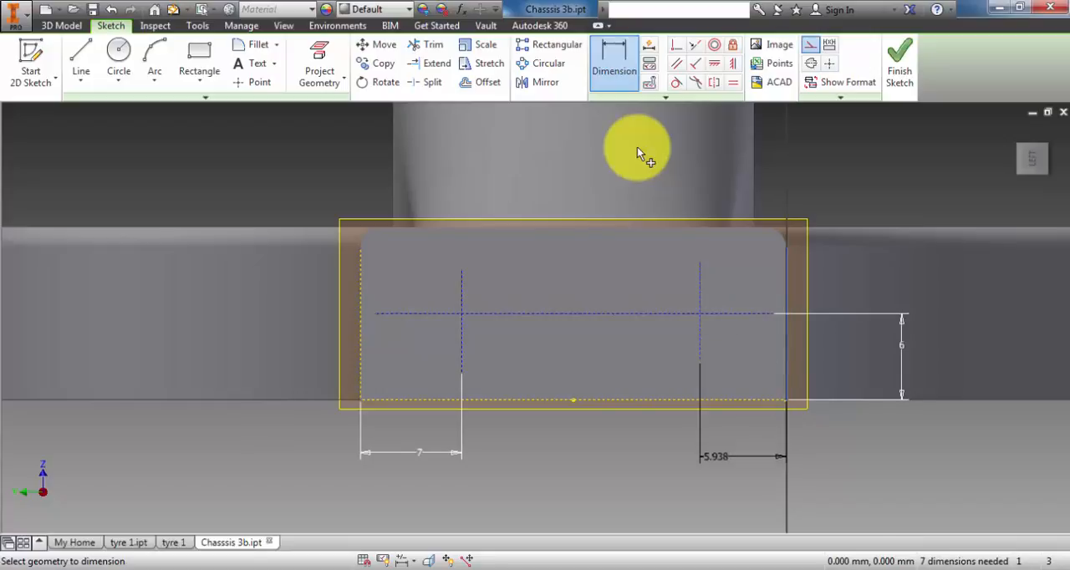
left_click(740, 457)
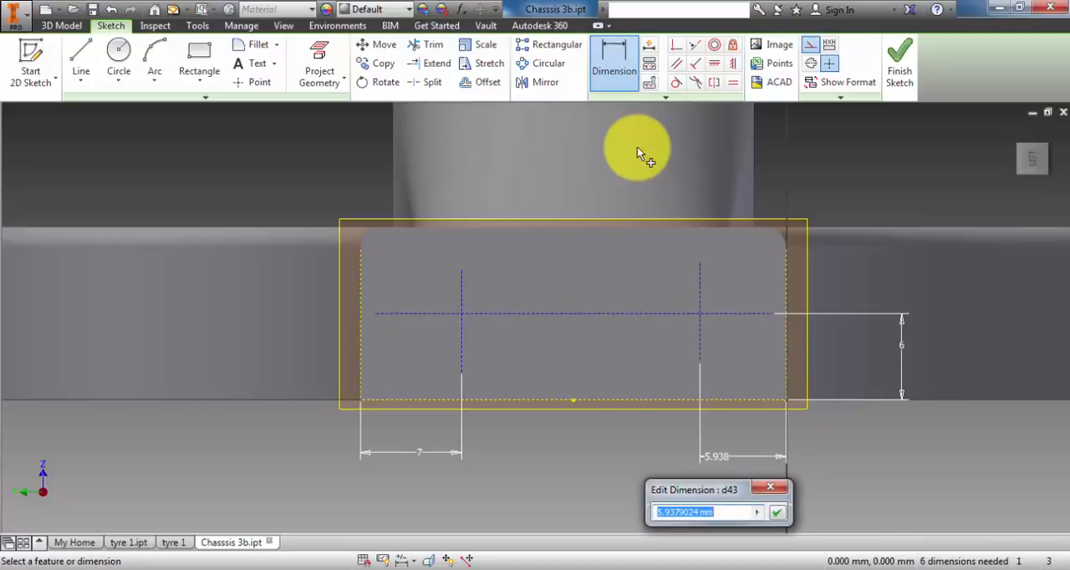
type("7")
key("Return")
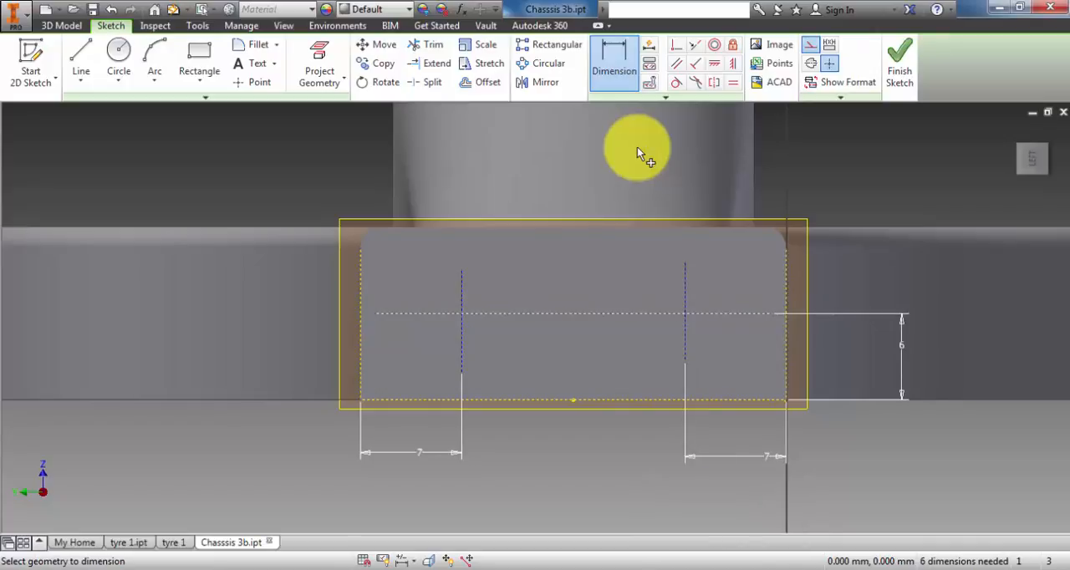
- Sketch a 3.2 mm diameter construction circle centred where the left vertical and horizontal construction lines cross
key("l")
key("c")
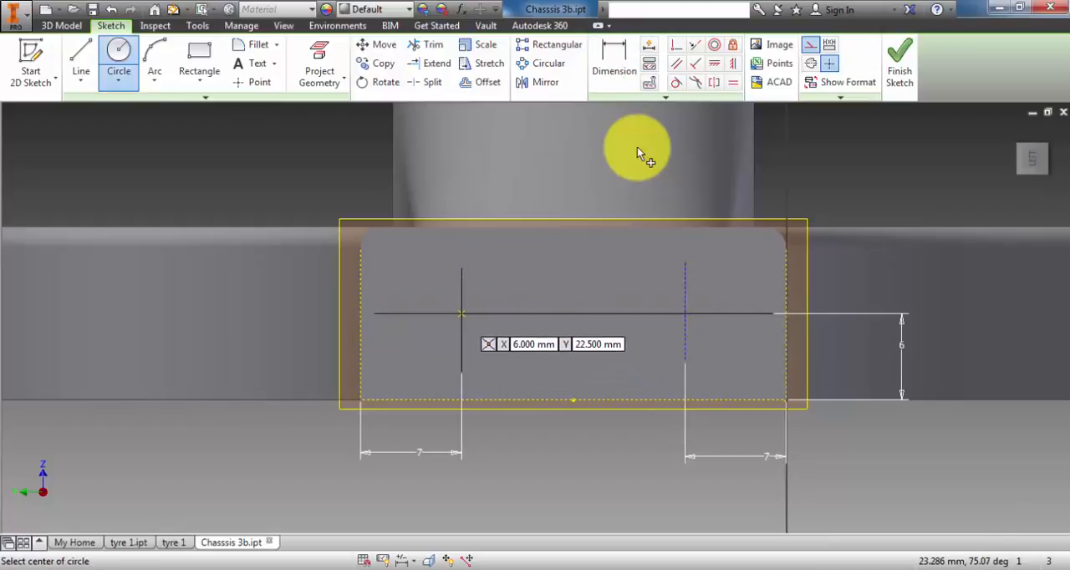
key("Return")
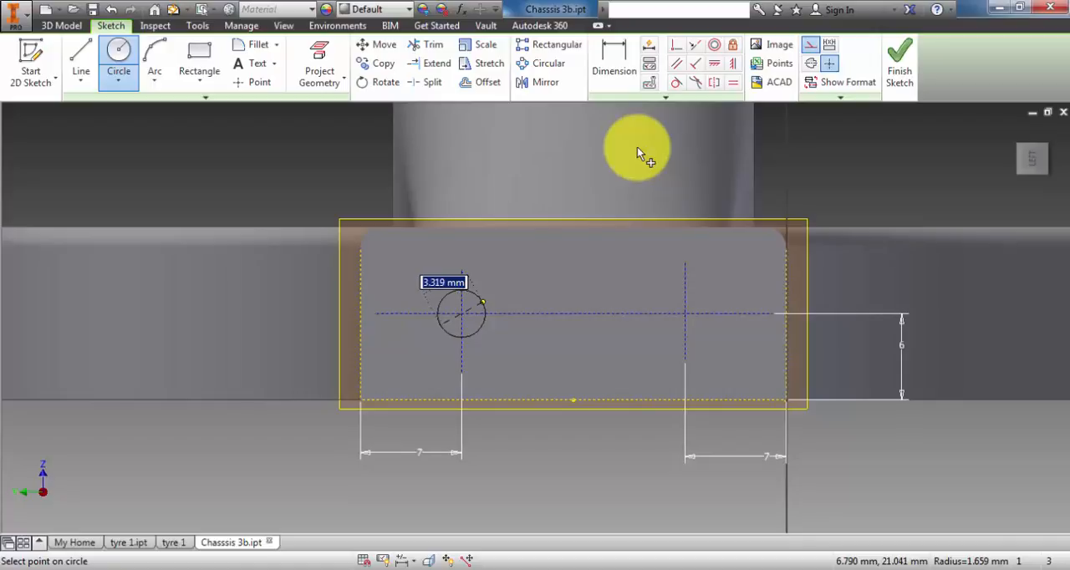
type("3")
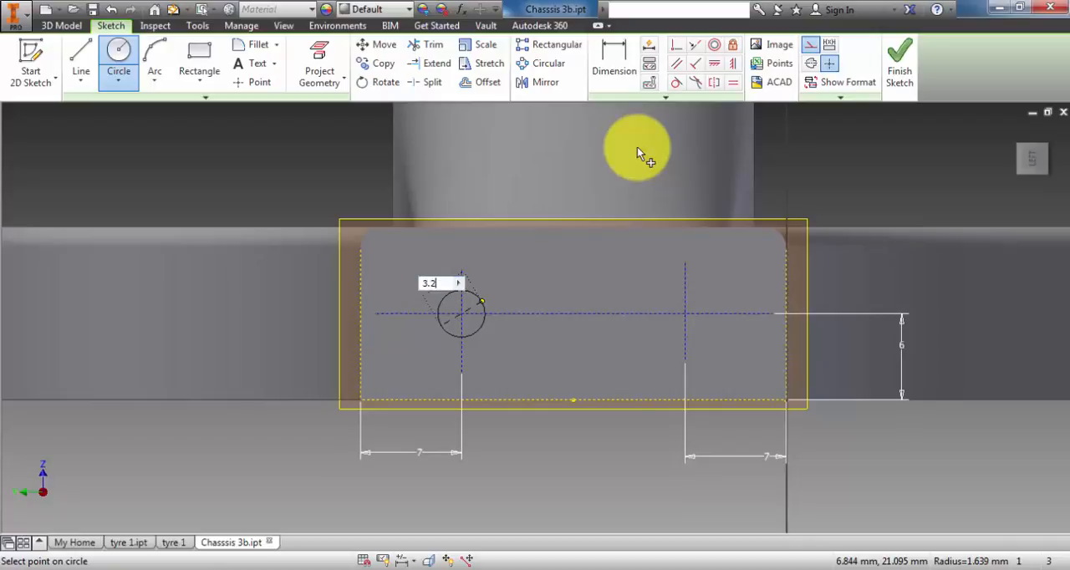
type(".2")
key("Return")
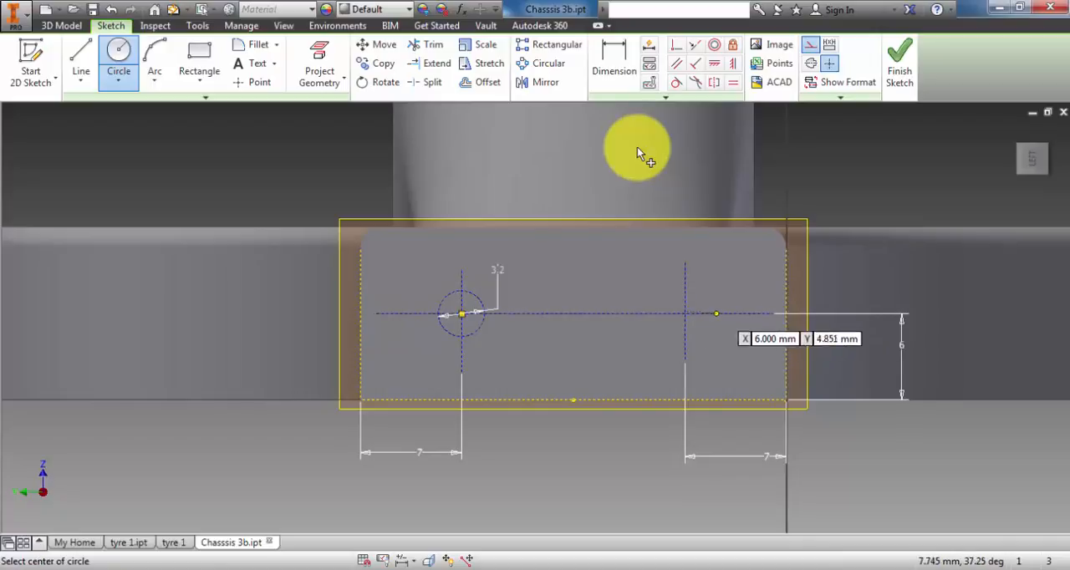
- Sketch a second 3.2 mm diameter construction circle at the crossing on the right vertical construction line
left_click(686, 312)
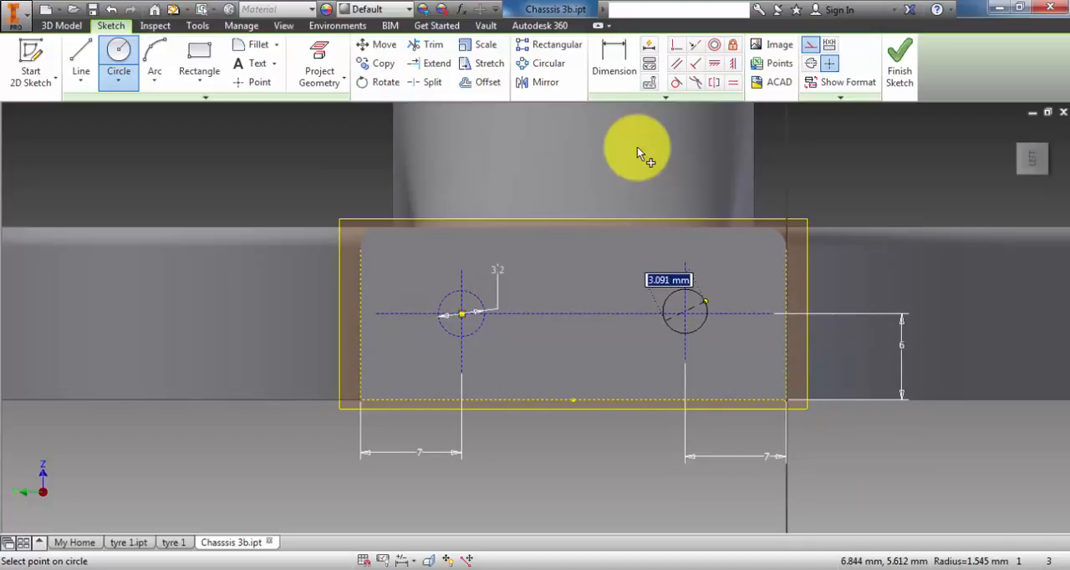
type("3")
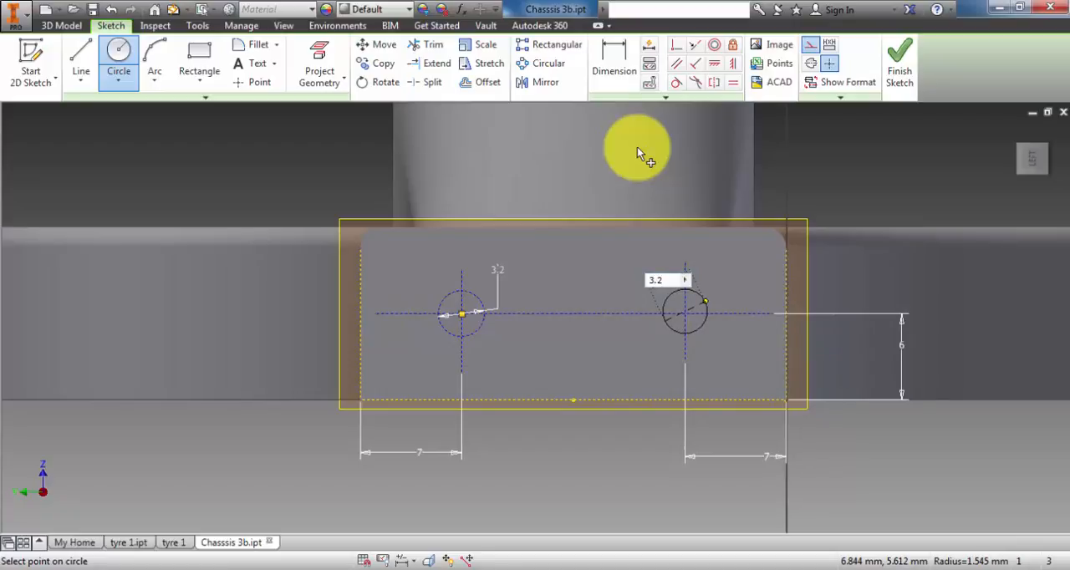
type(".2")
key("Return")
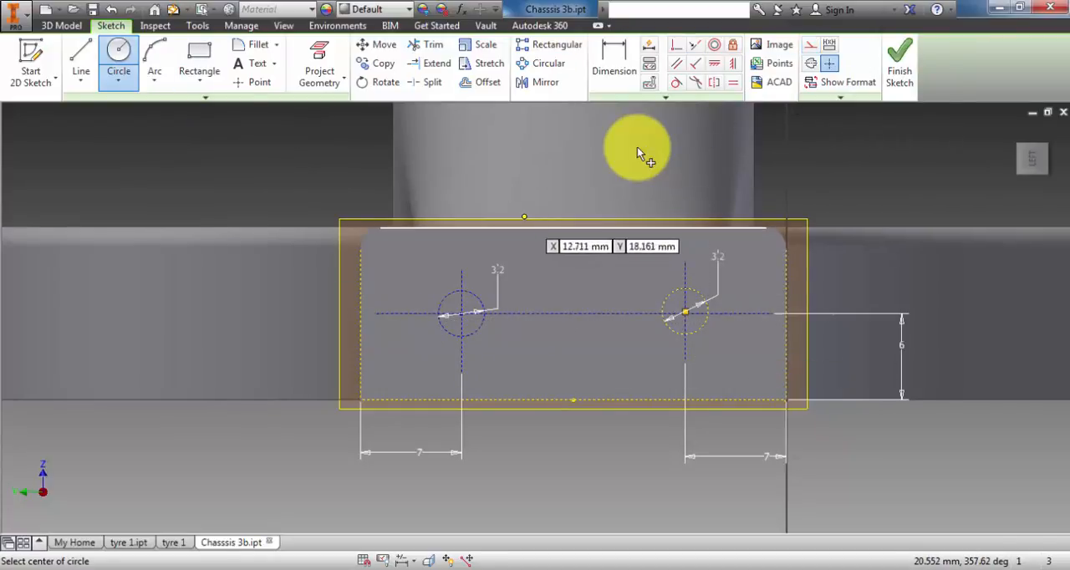
- Trace both construction circles with 3.2 mm circles in normal line style and finish the sketch
key("l")
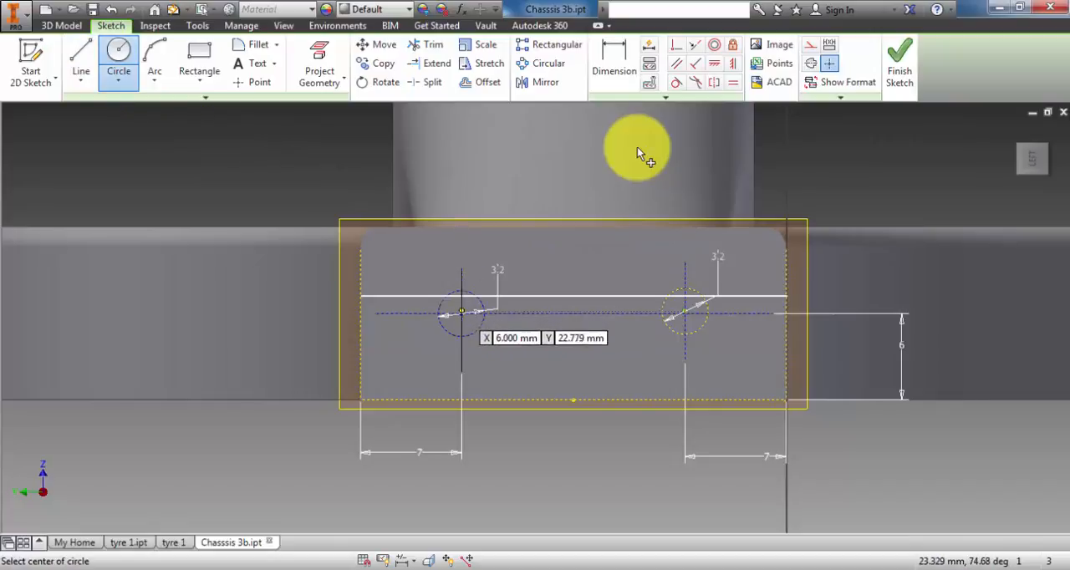
left_click(461, 313)
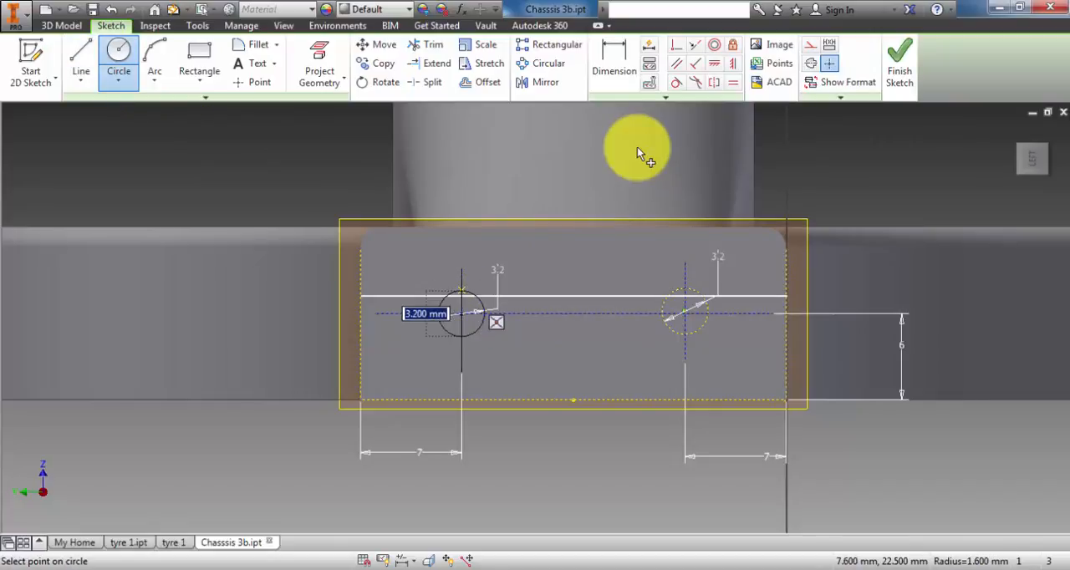
left_click(484, 314)
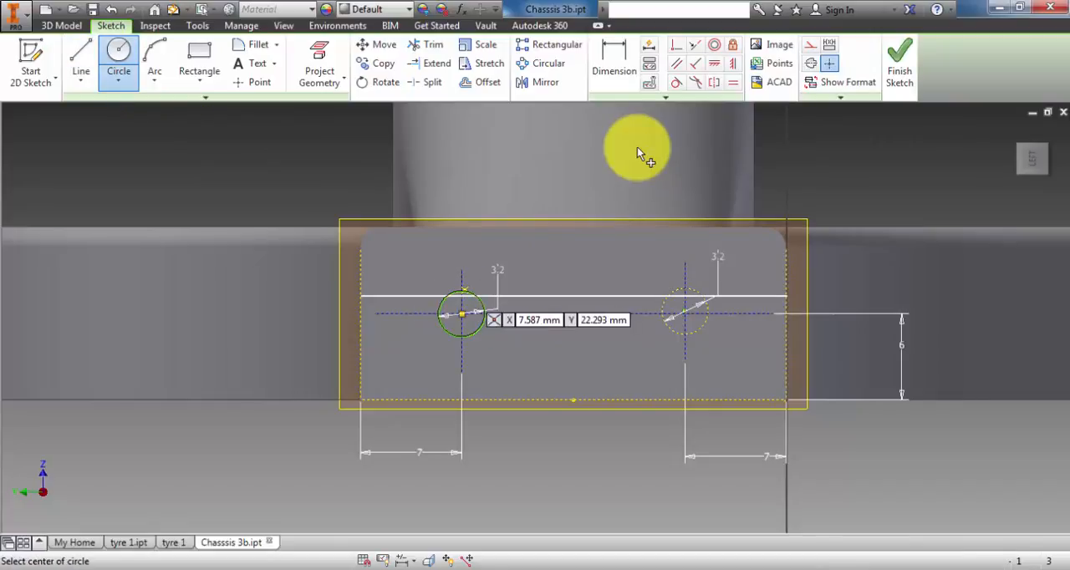
left_click(684, 313)
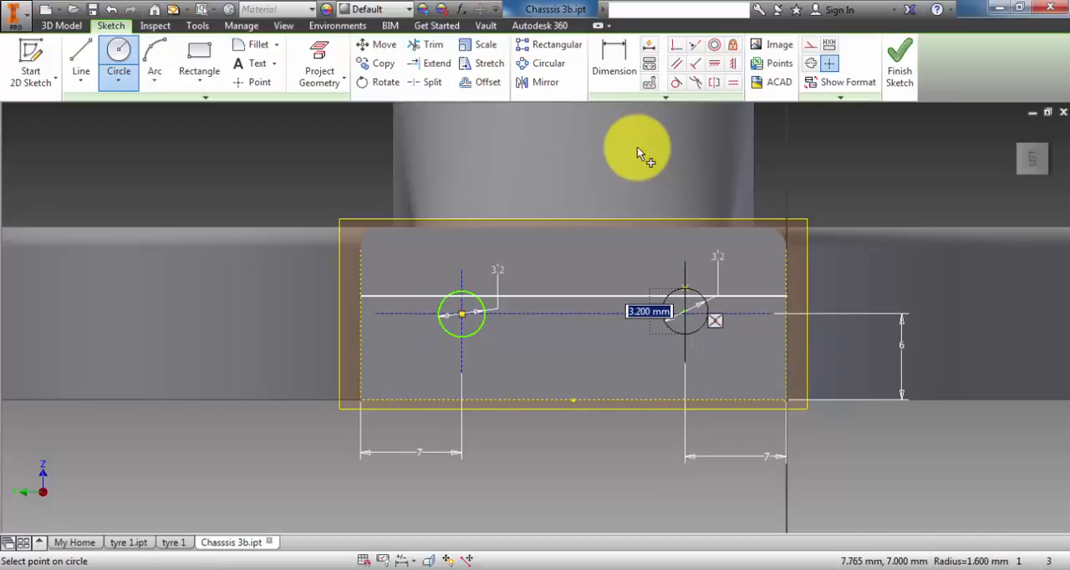
left_click(706, 314)
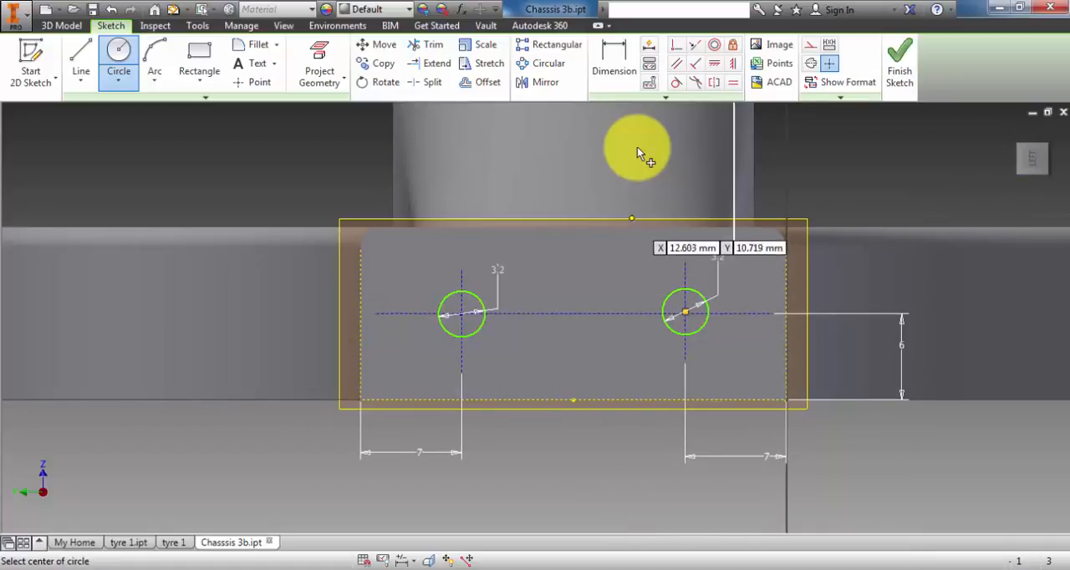
left_click(900, 66)
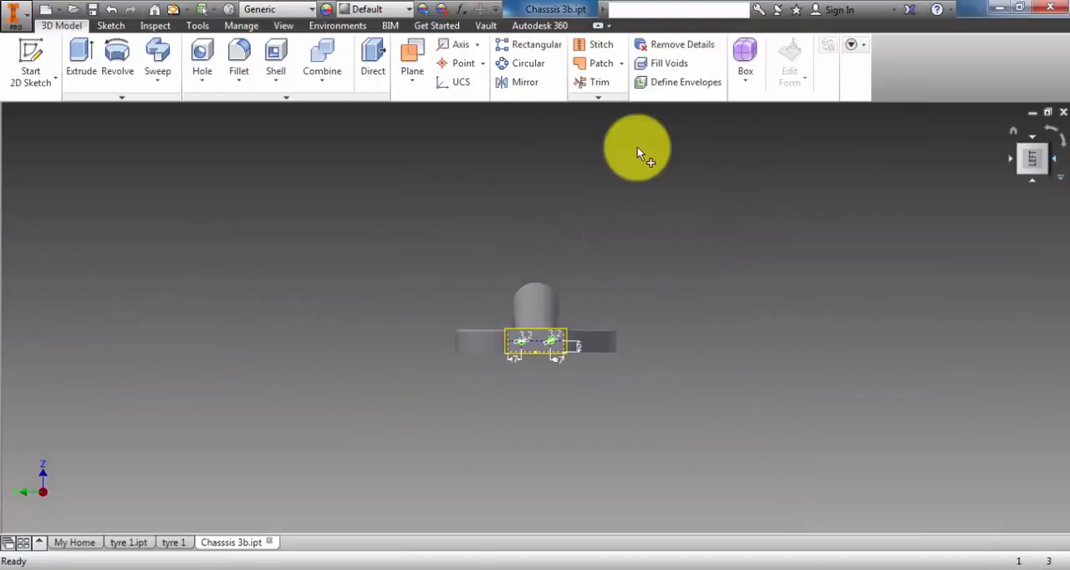
- Extrude both 3.2 mm circles as a cut 12 mm deep into the chassis's narrow end face
key("F6")
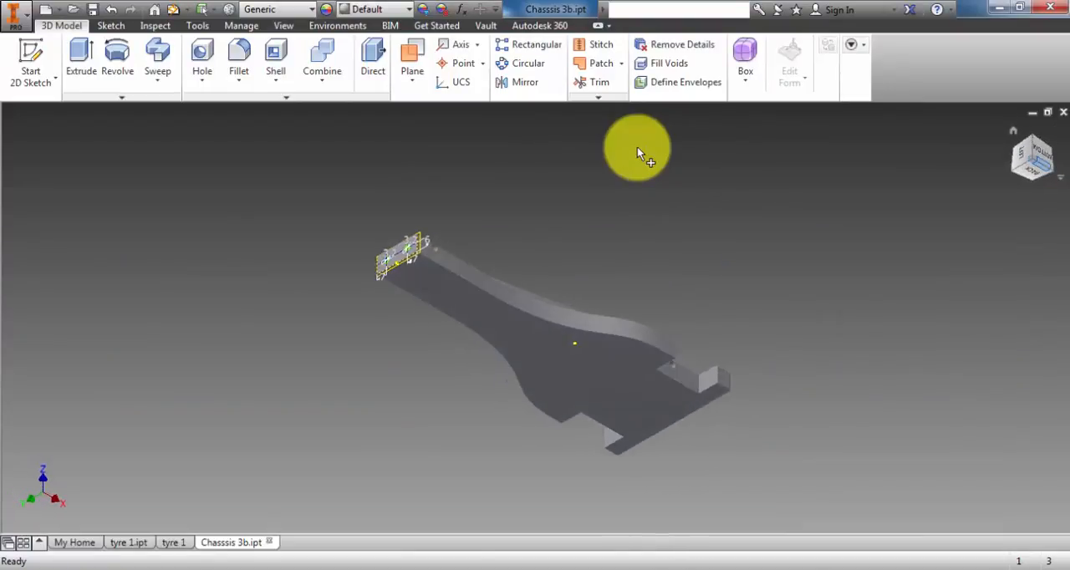
key("e")
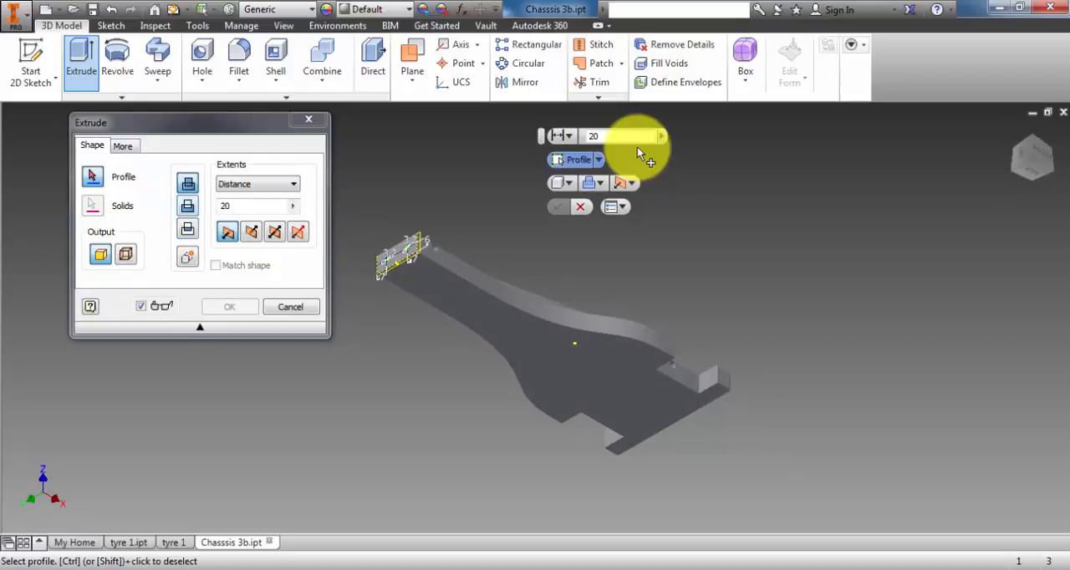
left_click(189, 205)
left_click(293, 207)
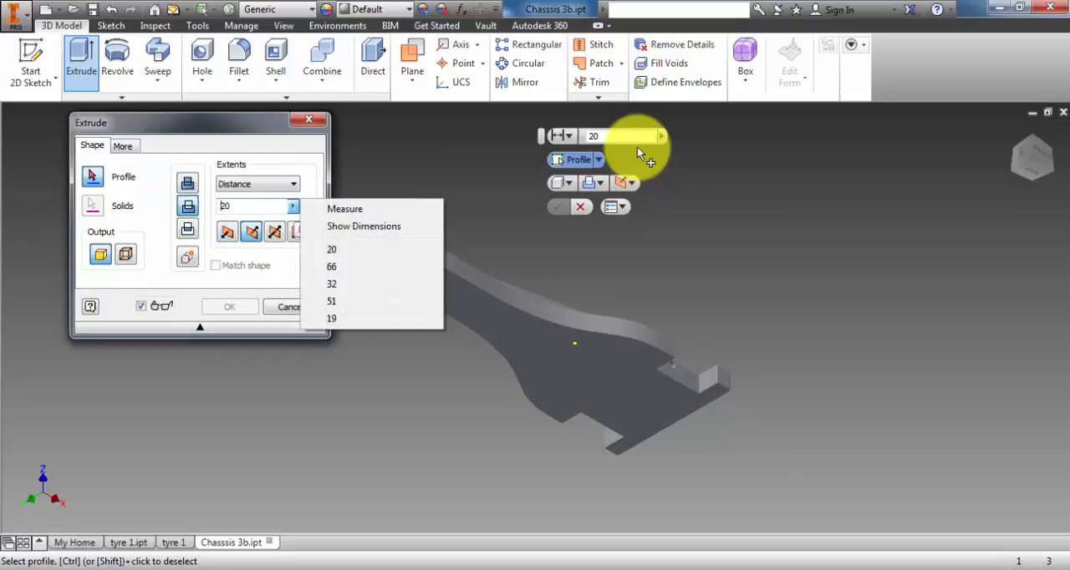
left_click(332, 250)
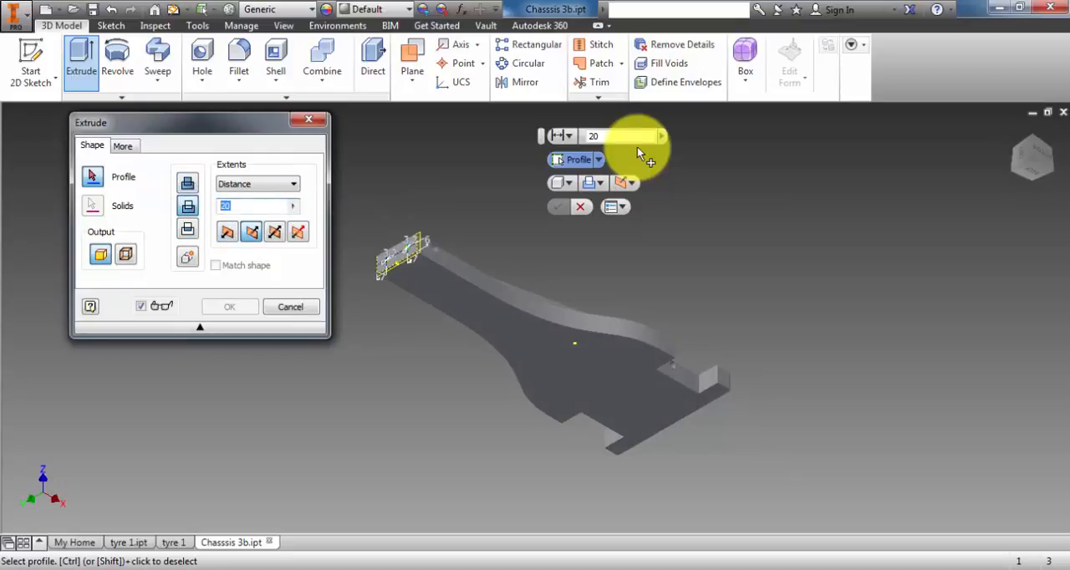
type("1")
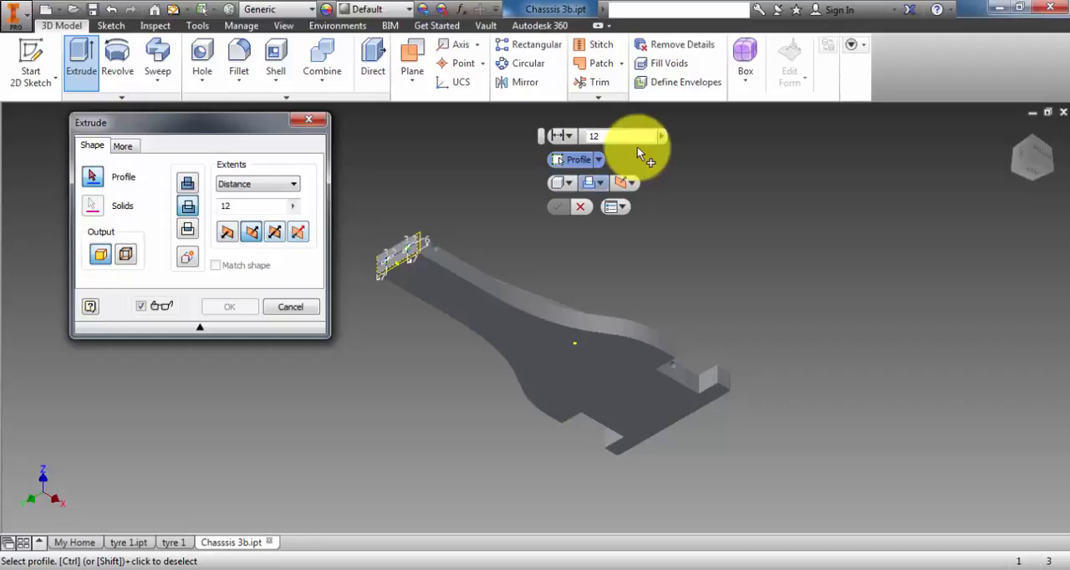
left_click(598, 160)
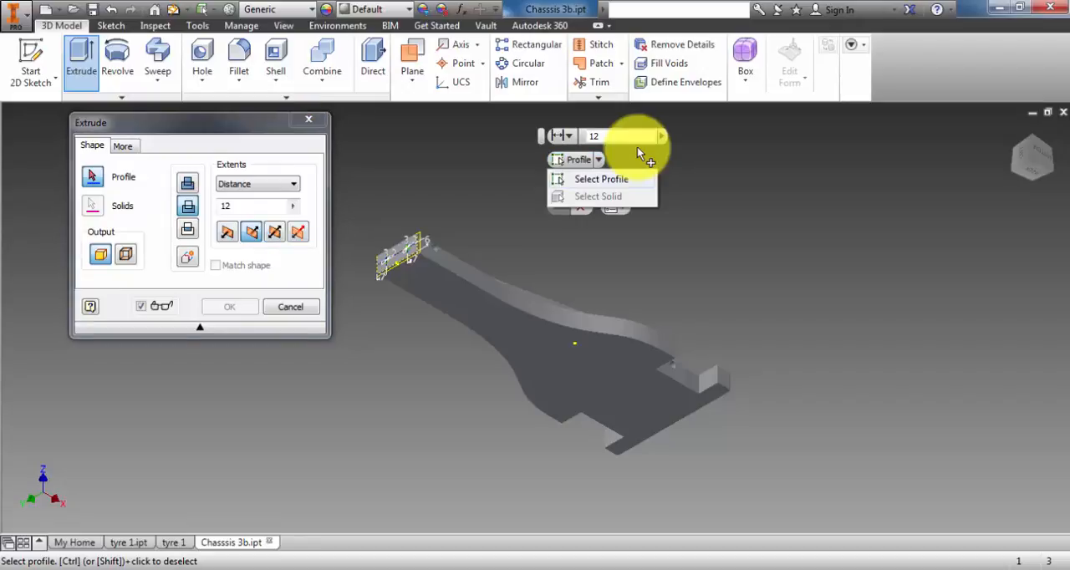
left_click(595, 179)
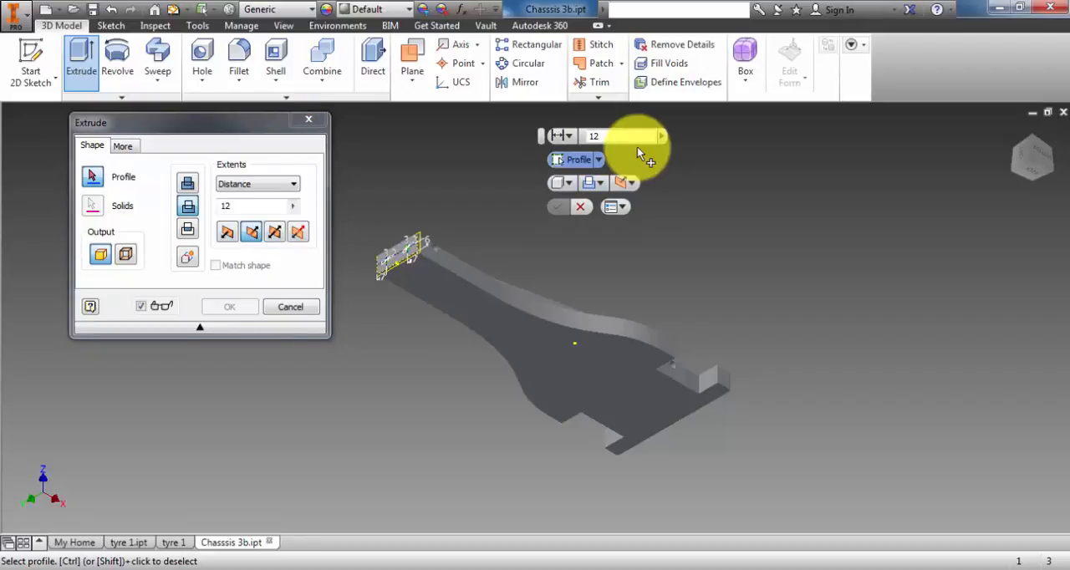
scroll(638, 154, "down", 2)
scroll(638, 154, "up", 8)
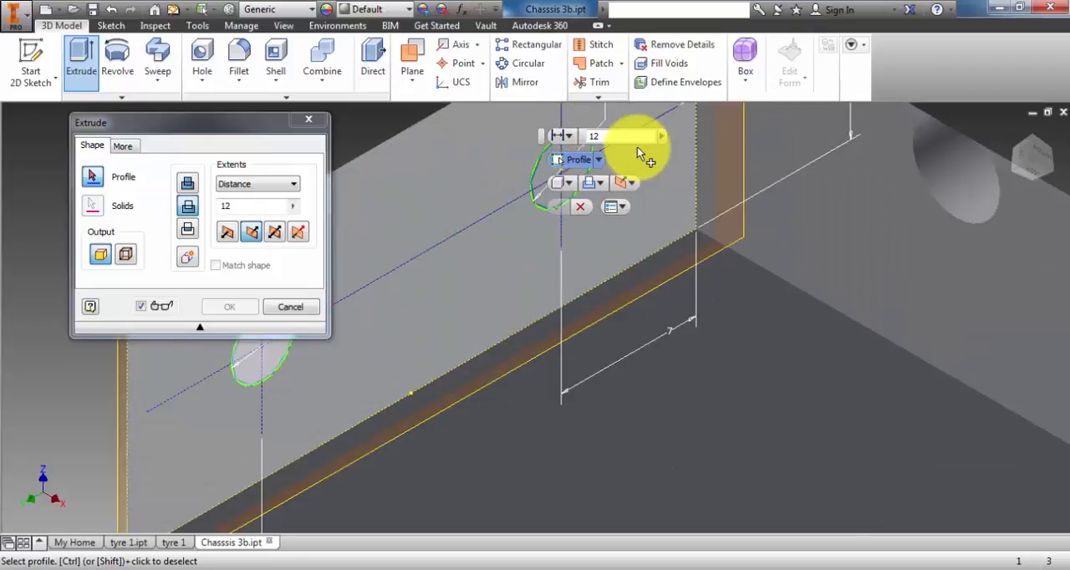
left_click(638, 154)
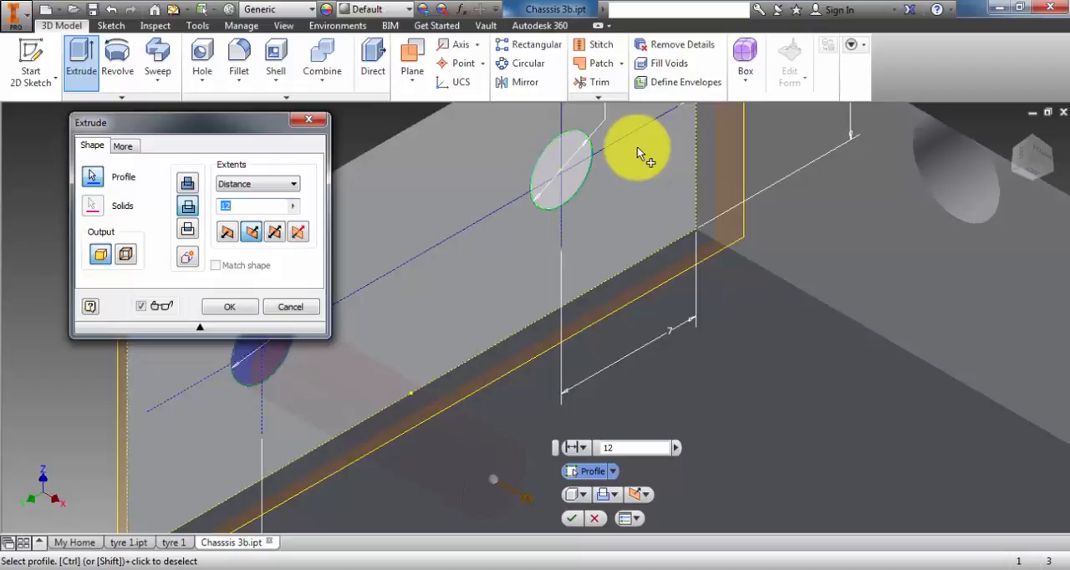
left_click(637, 154)
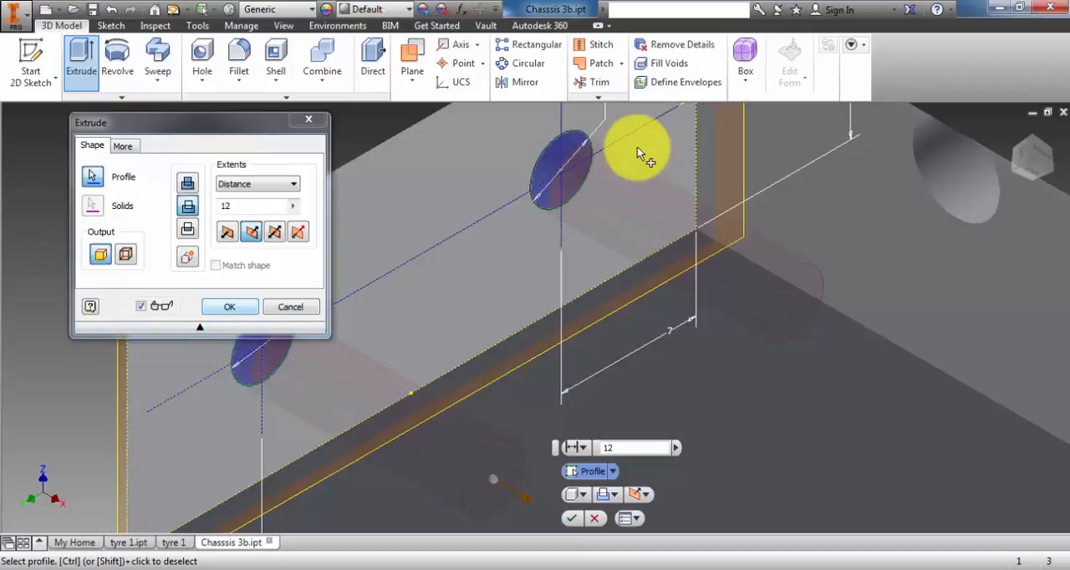
key("Return")
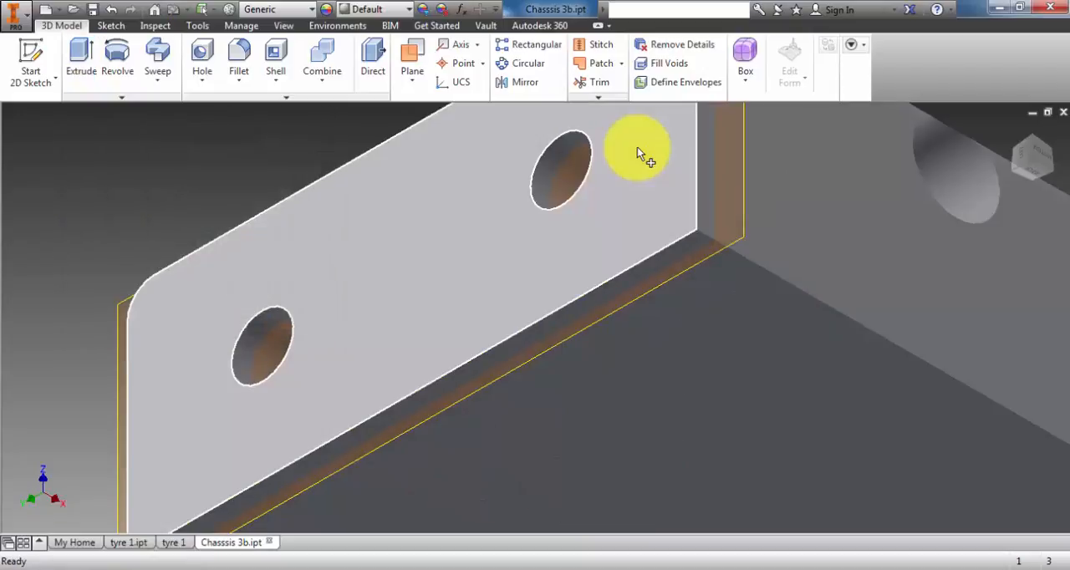
scroll(638, 154, "down", 3)
scroll(638, 155, "down", 2)
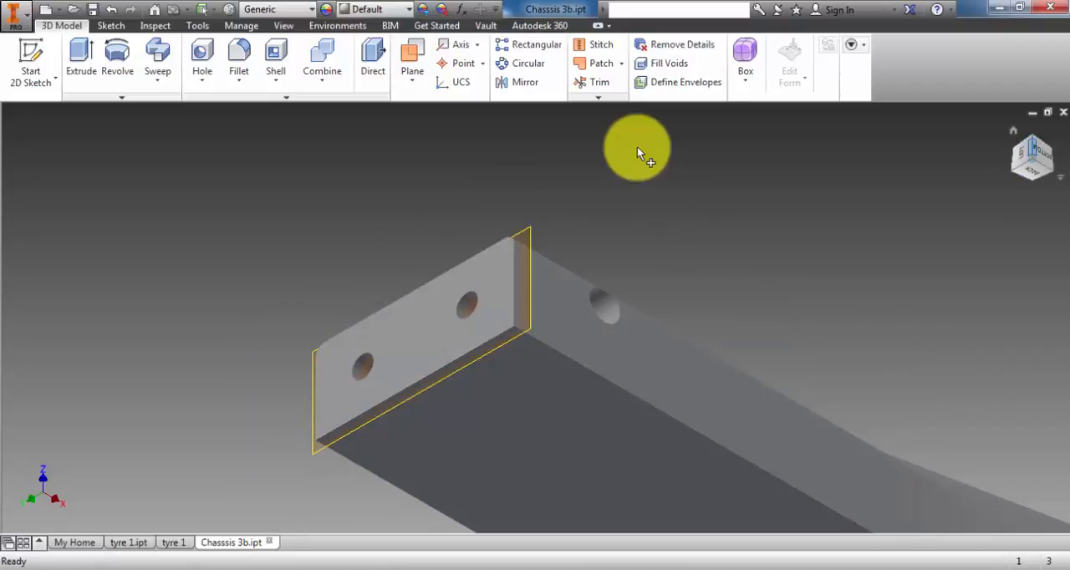
key("Home")
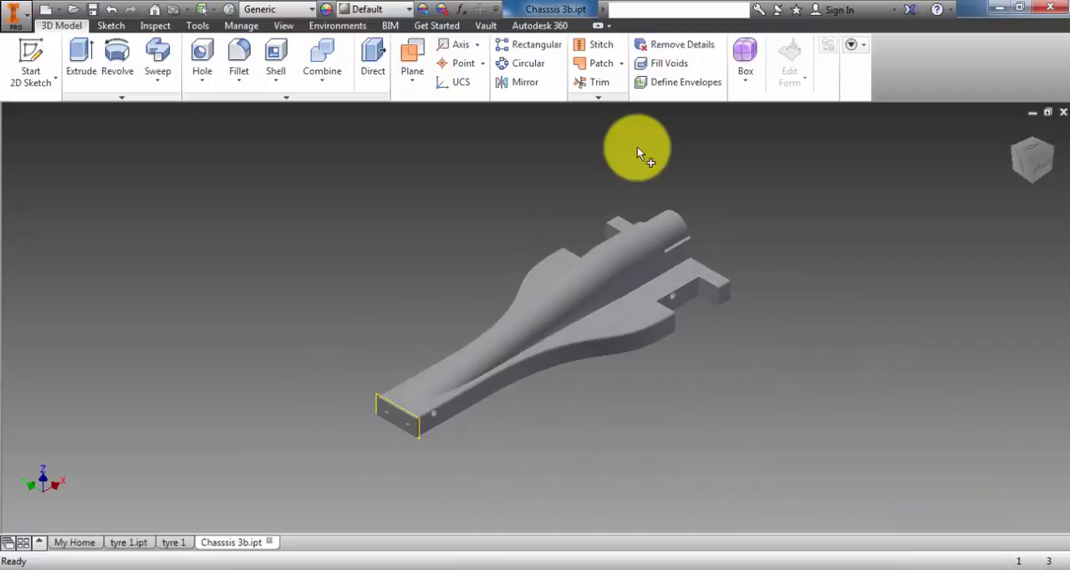
right_click(804, 401)
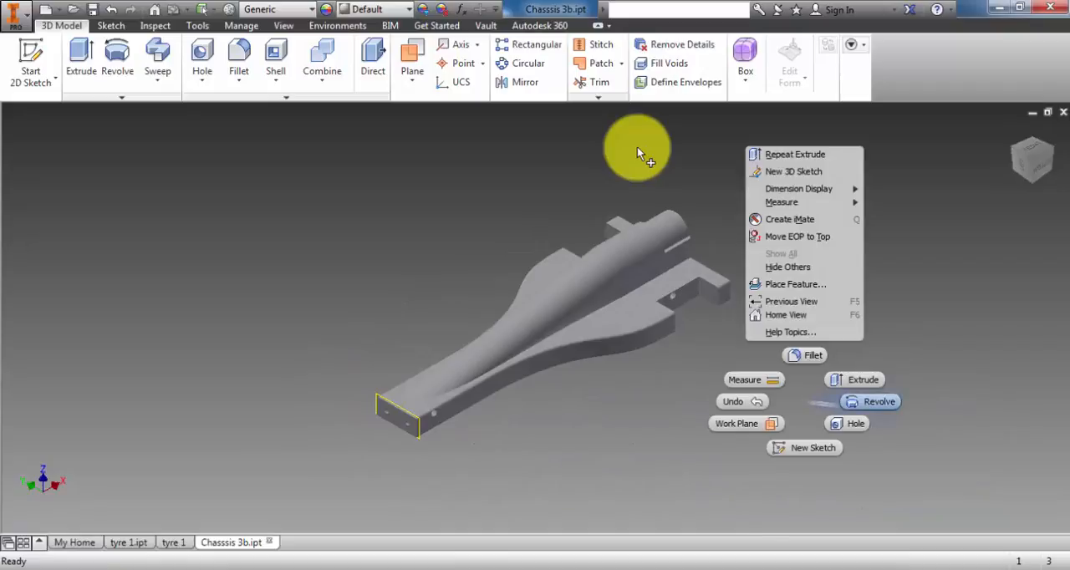